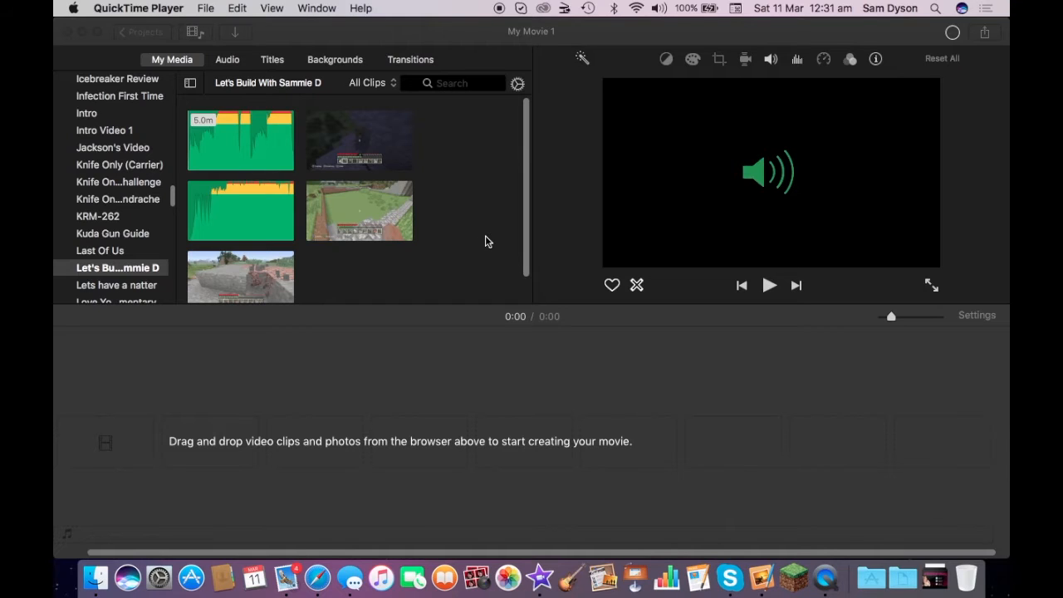
- Save the new movie project under the name "Let's Build With Sammie D Ep 1"
left_click(469, 32)
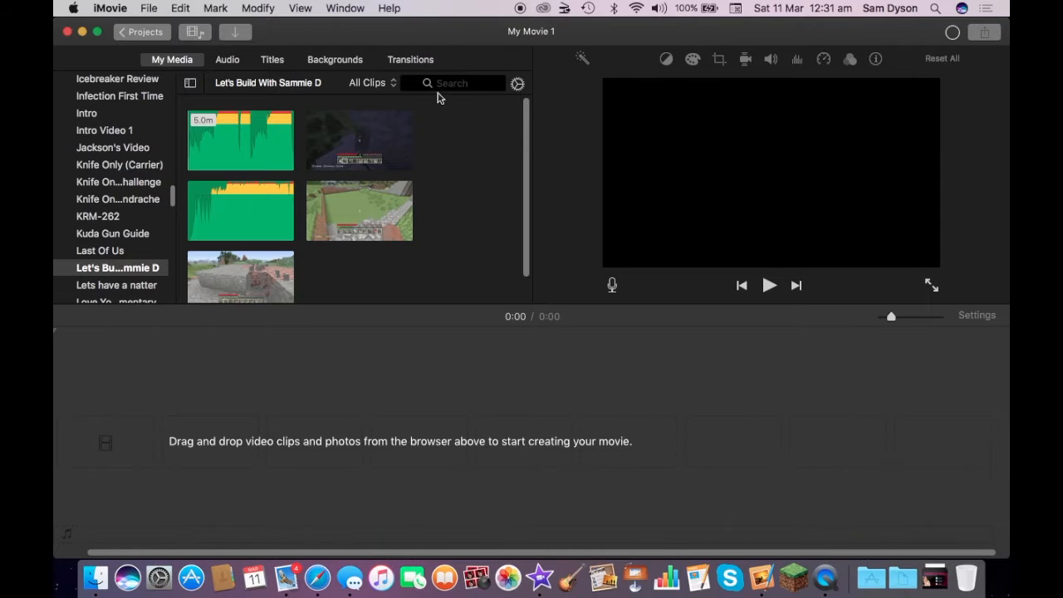
left_click(149, 37)
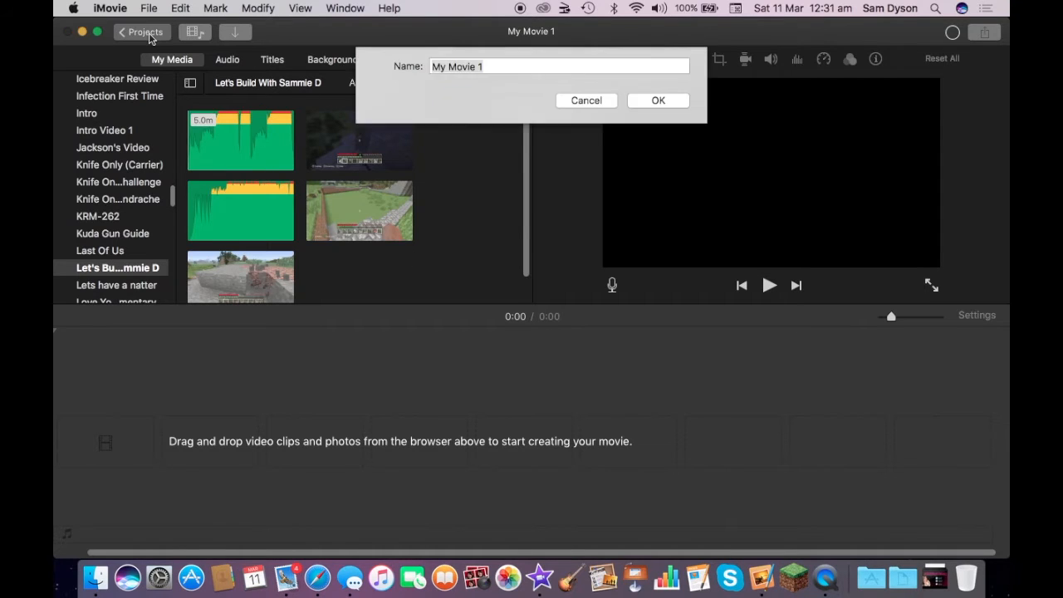
type("Let's")
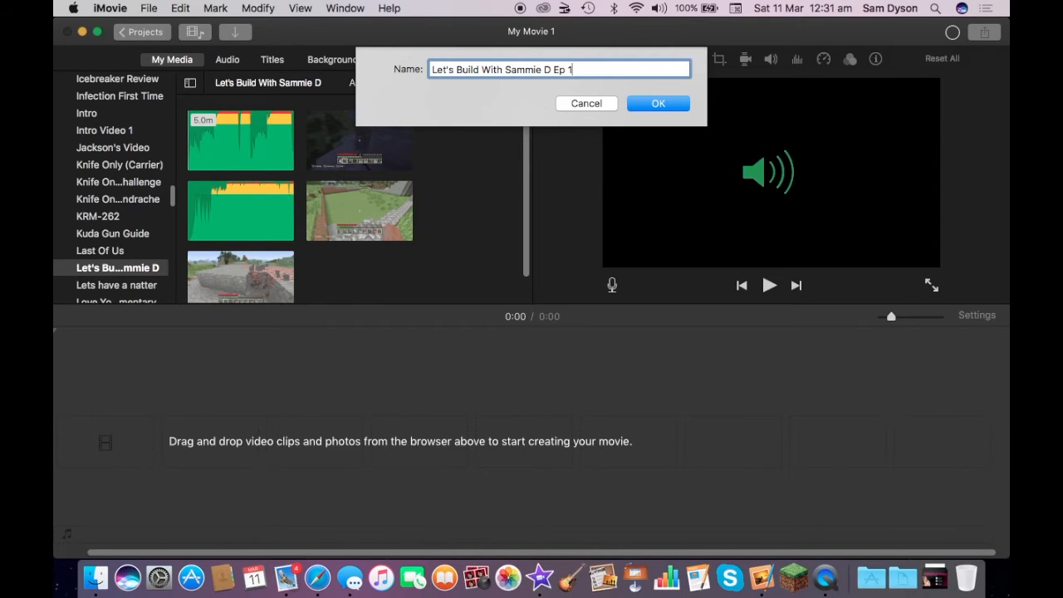
key("Return")
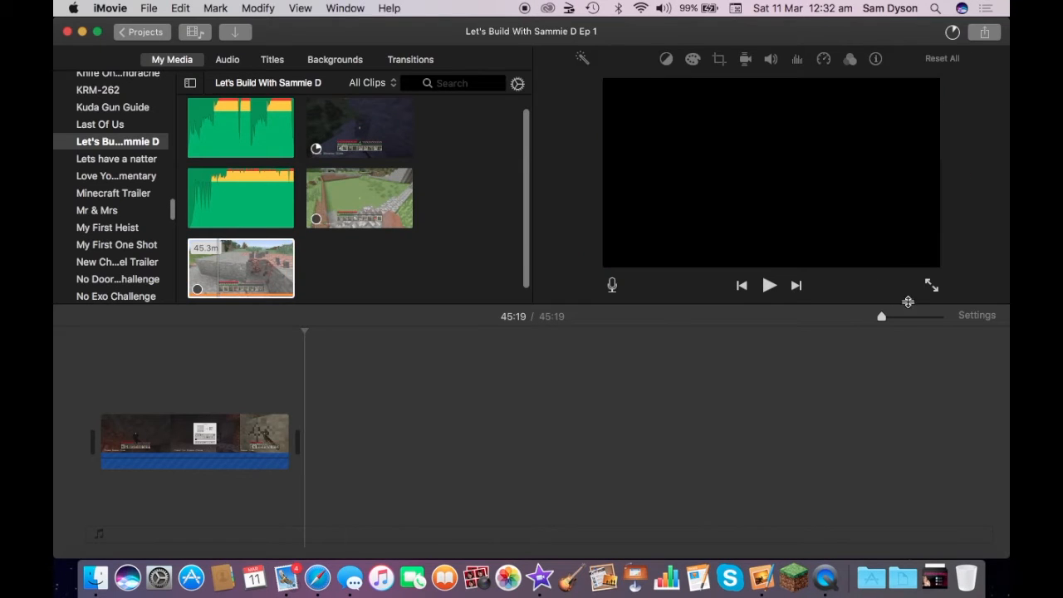
- Play the opening of the gameplay clip in the timeline and trim about five seconds off its start
left_click(905, 321)
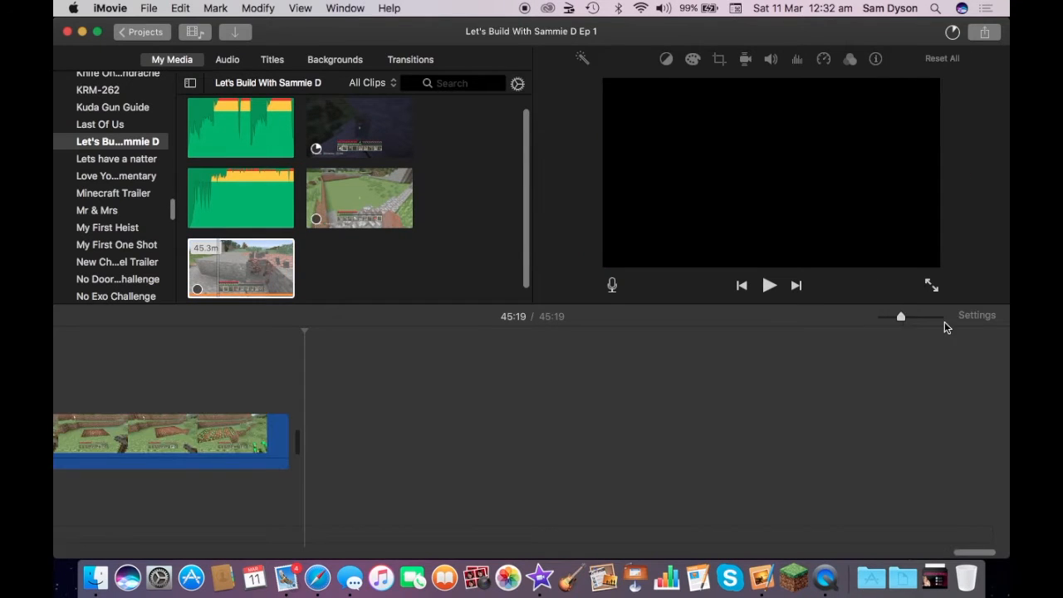
left_click(912, 321)
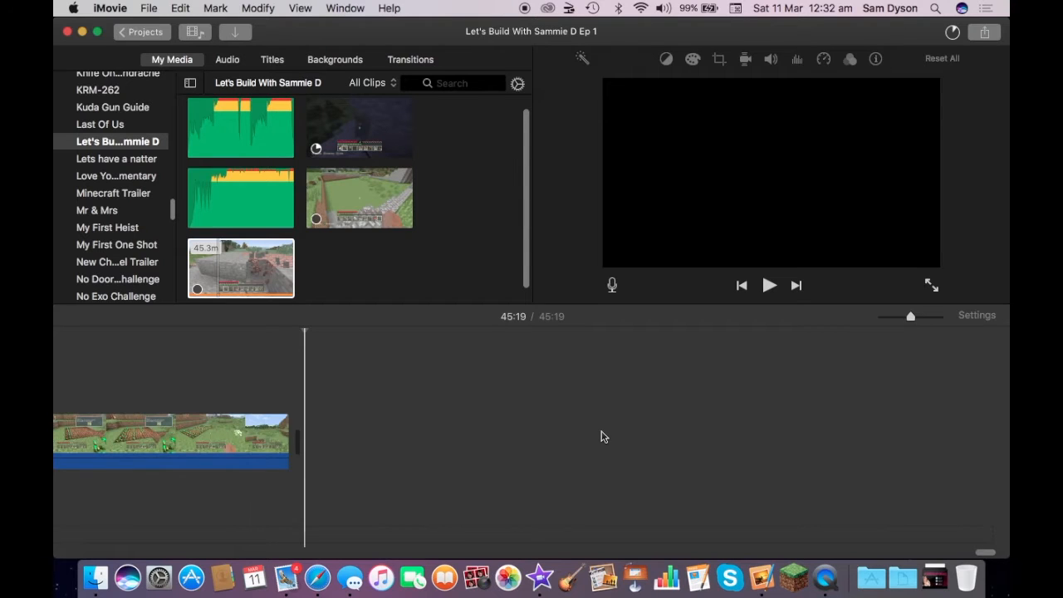
scroll(603, 437, "left", 10)
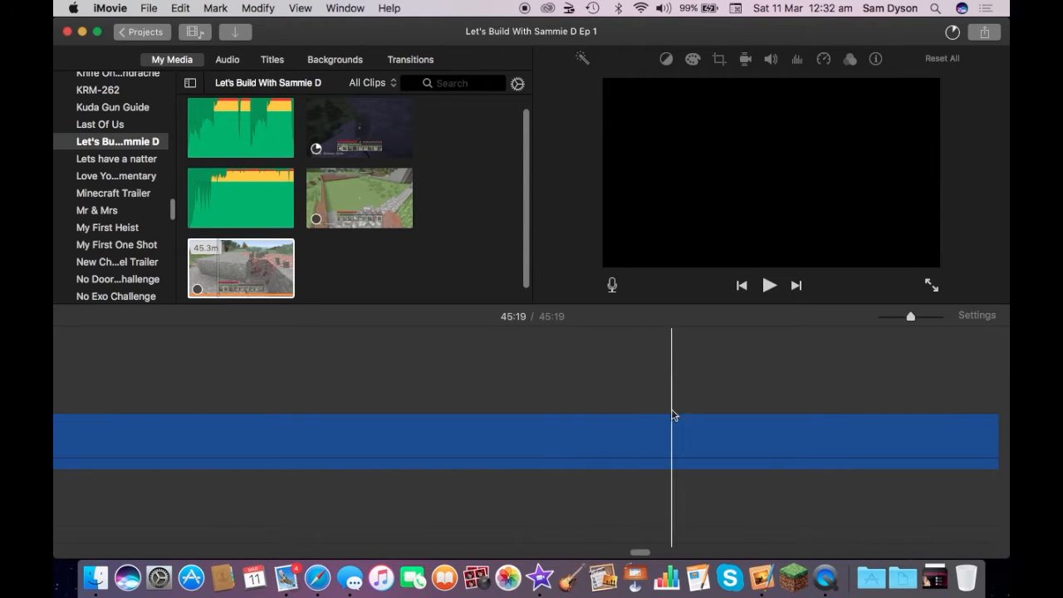
left_click(893, 319)
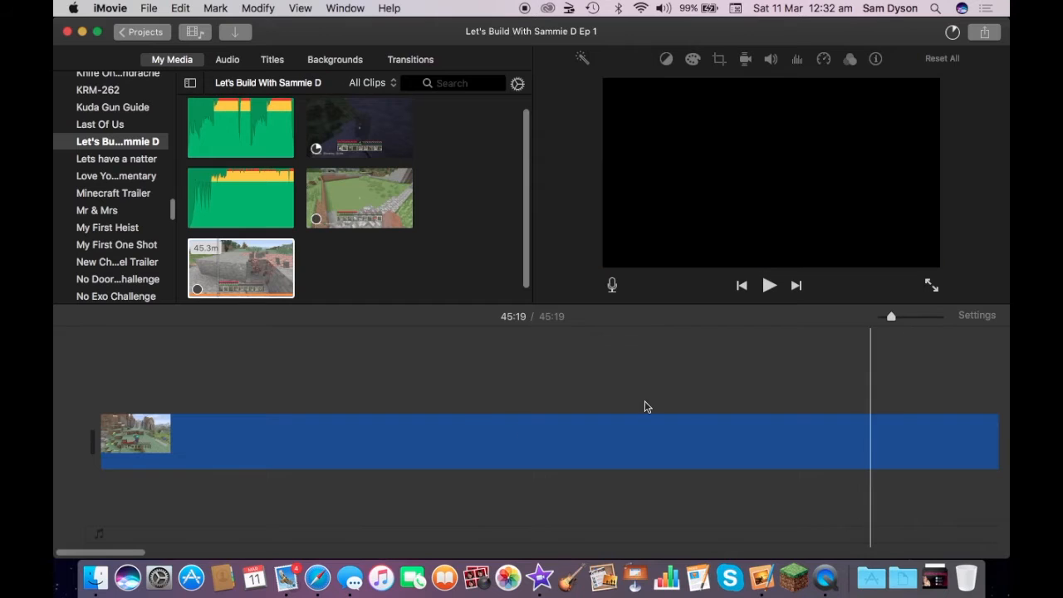
left_click(75, 446)
scroll(603, 436, "left", 8)
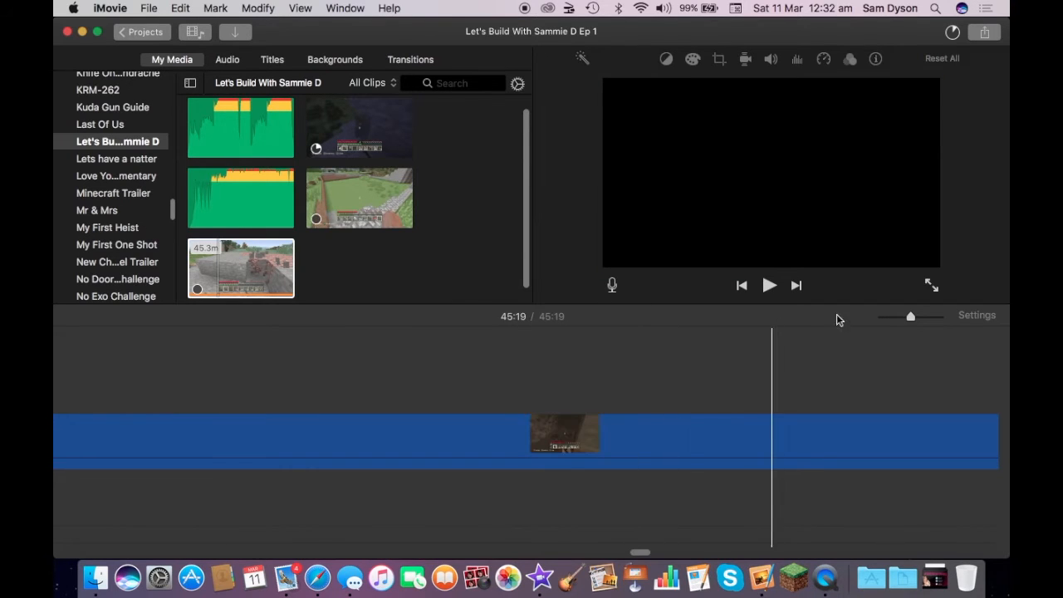
left_click(894, 318)
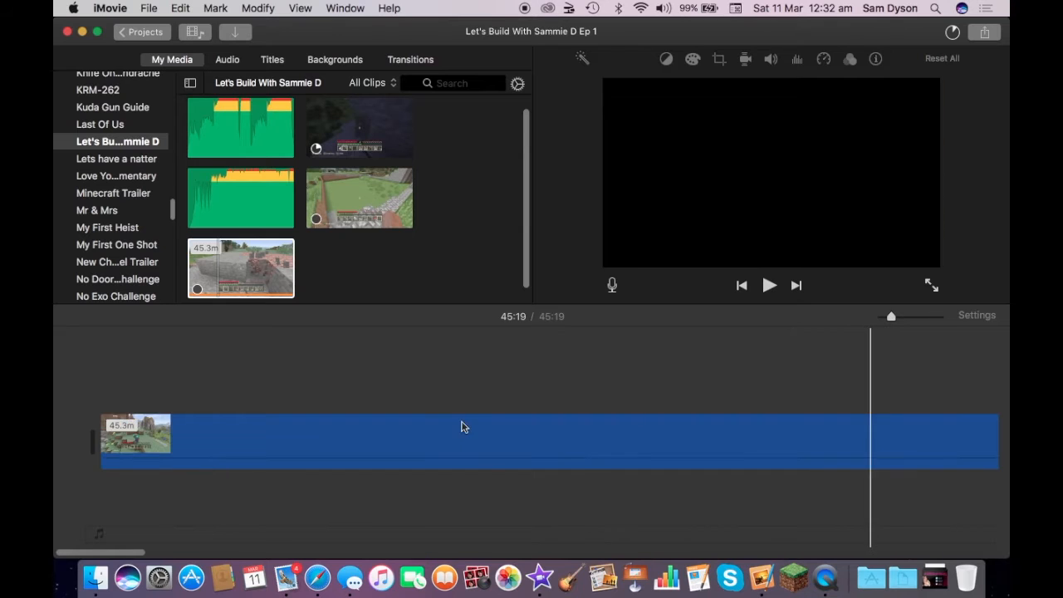
left_click(76, 446)
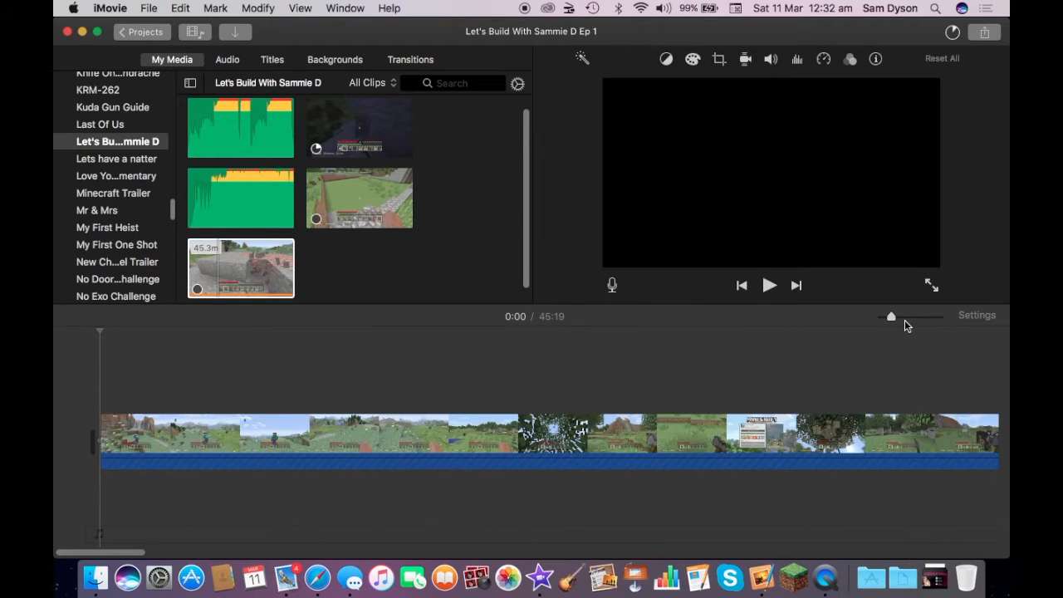
left_click(905, 318)
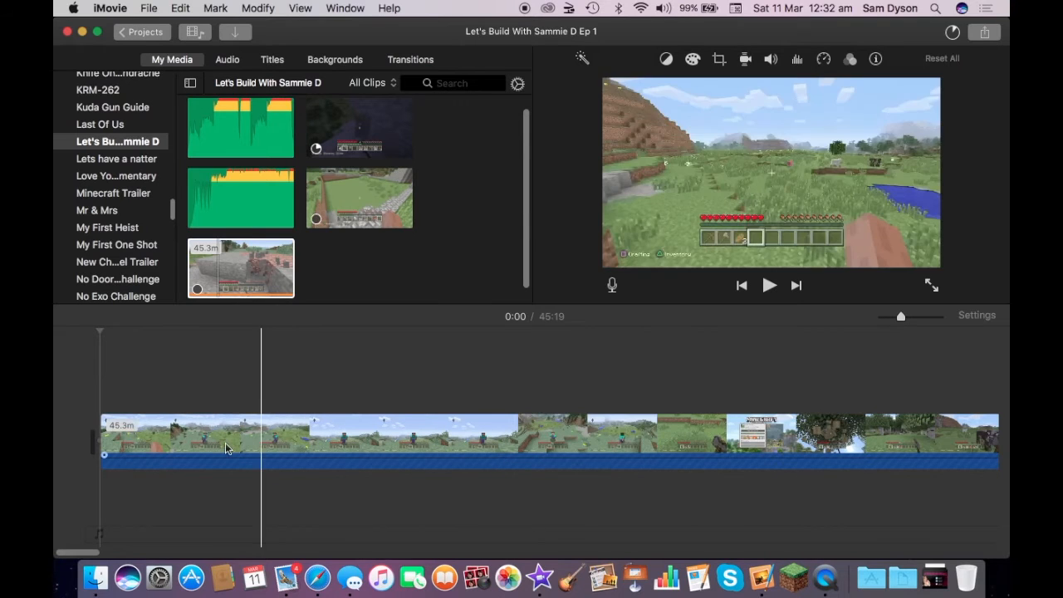
key("space")
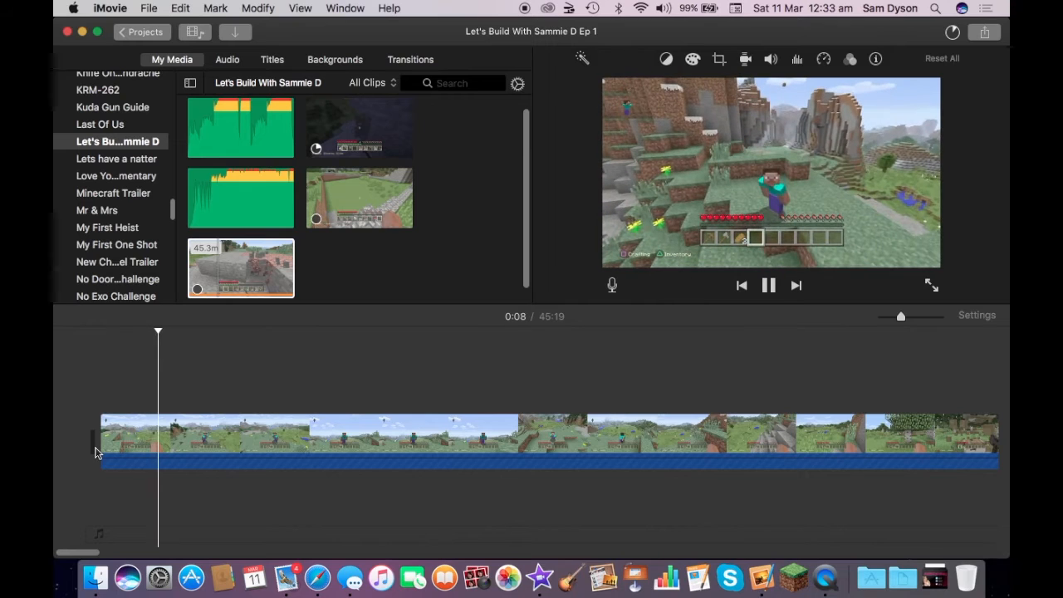
key("space")
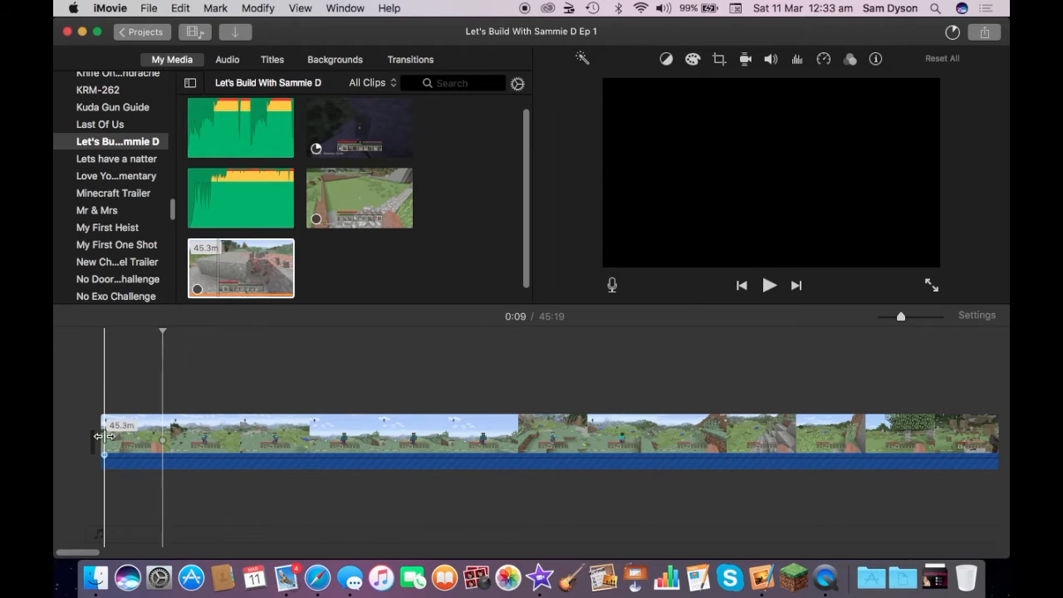
left_click_drag(104, 435, 141, 433)
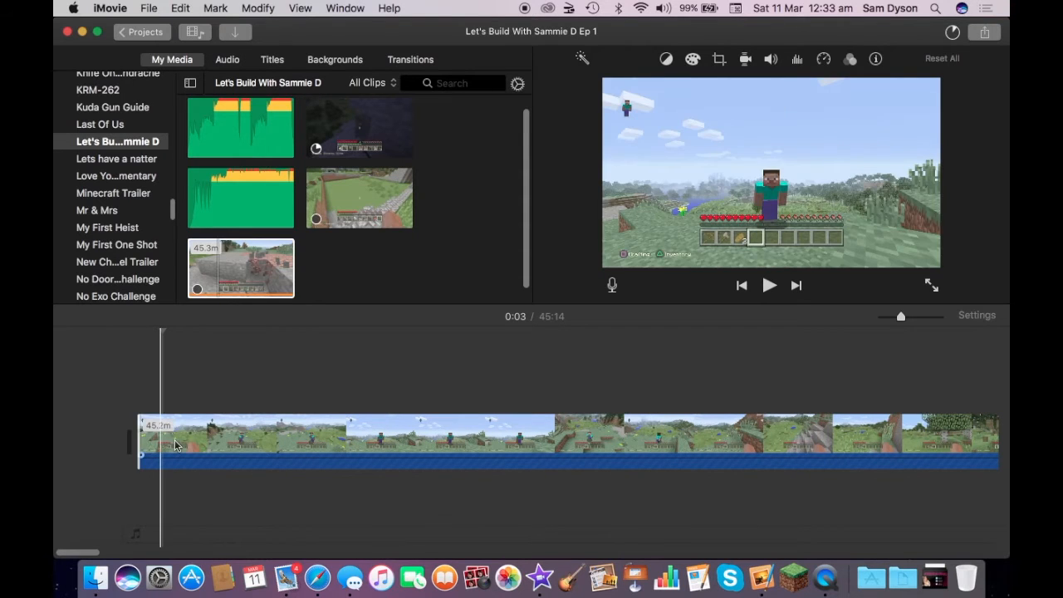
- Add the five-minute track "Foria - Break Away" beneath the video, aligned with the start of the movie
key("space")
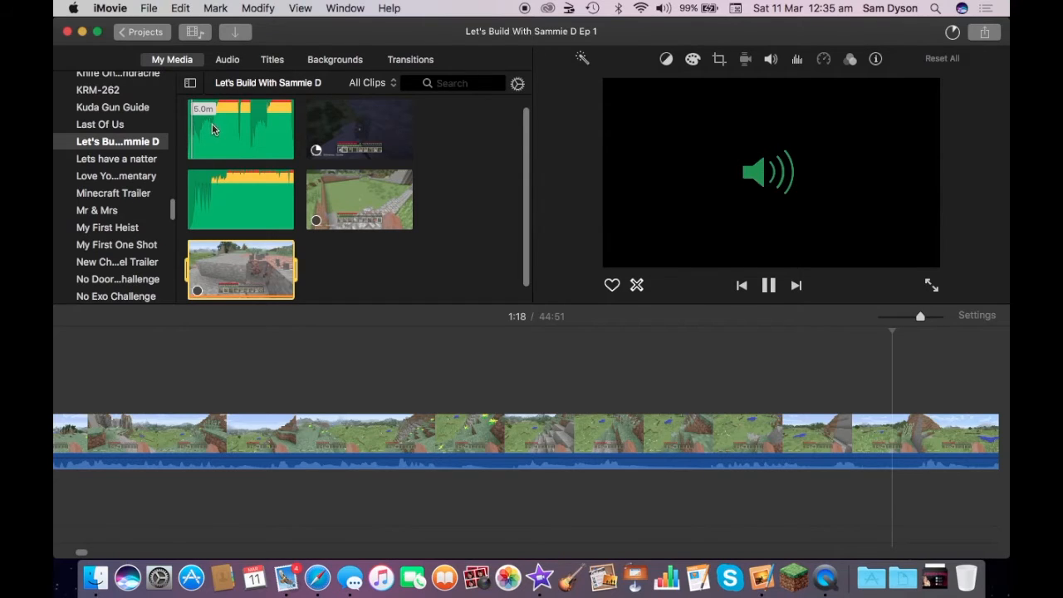
left_click(212, 130)
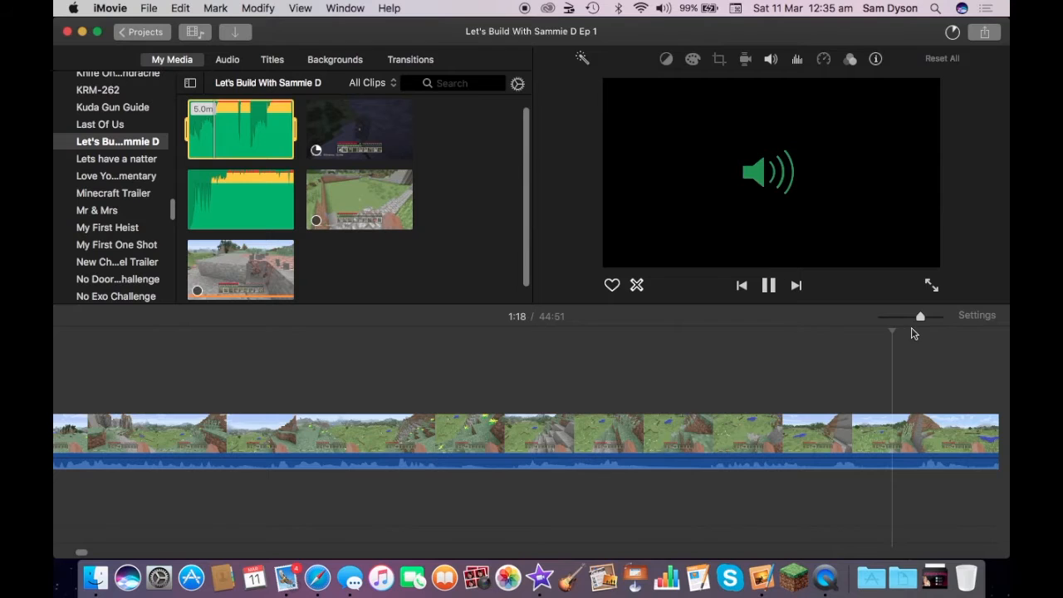
left_click_drag(920, 316, 901, 316)
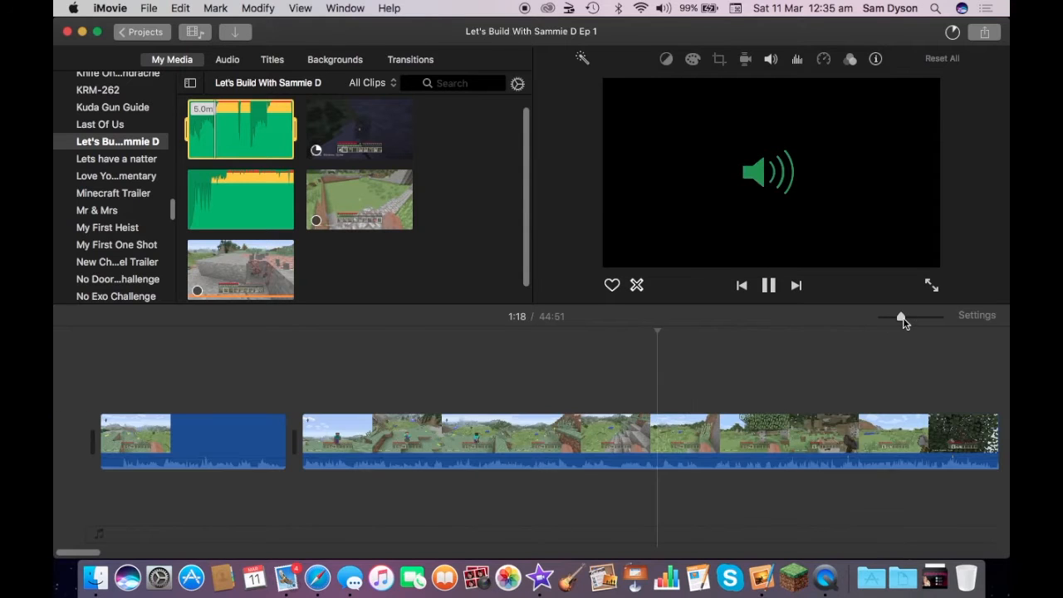
left_click_drag(239, 127, 100, 502)
left_click(101, 500)
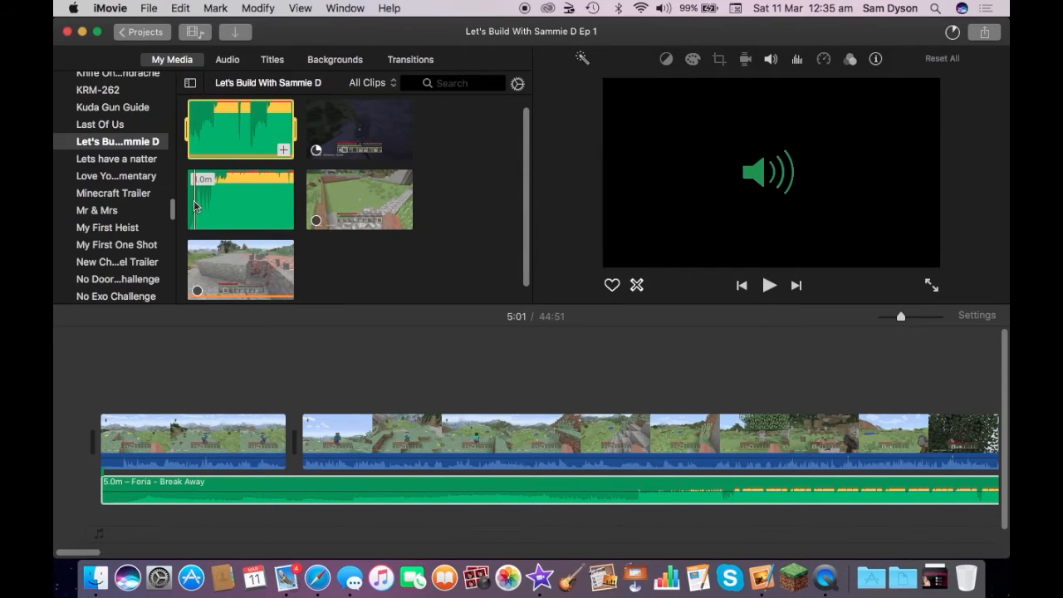
- Preview the one-minute music clip in the project's media library
left_click(195, 206)
key("space")
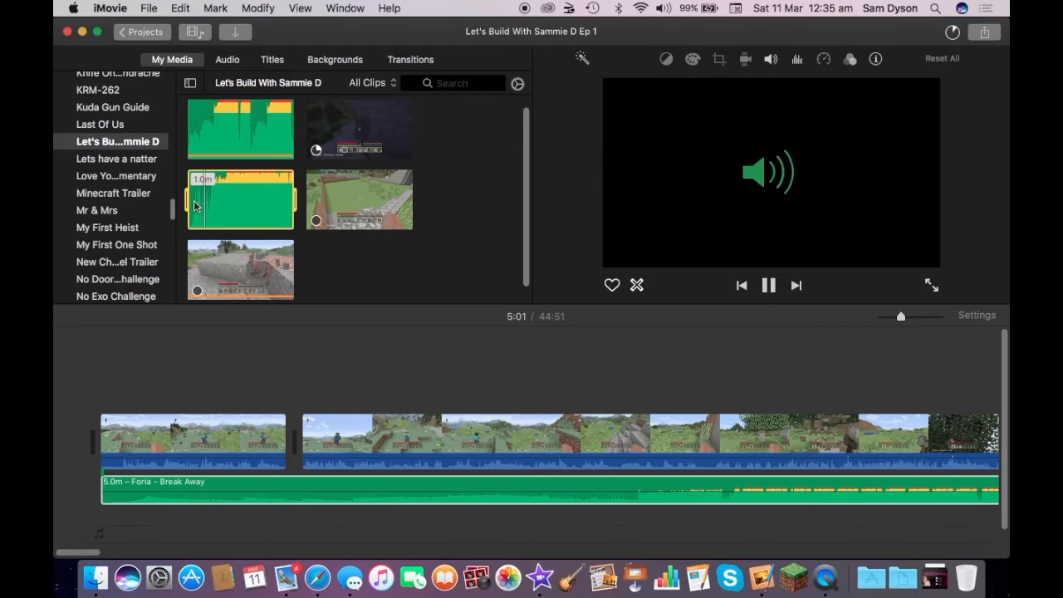
key("space")
- Replace "Foria - Break Away" with the one-minute track "Itro & Kontinuum - Alive" as background music from the movie's start
left_click(265, 480)
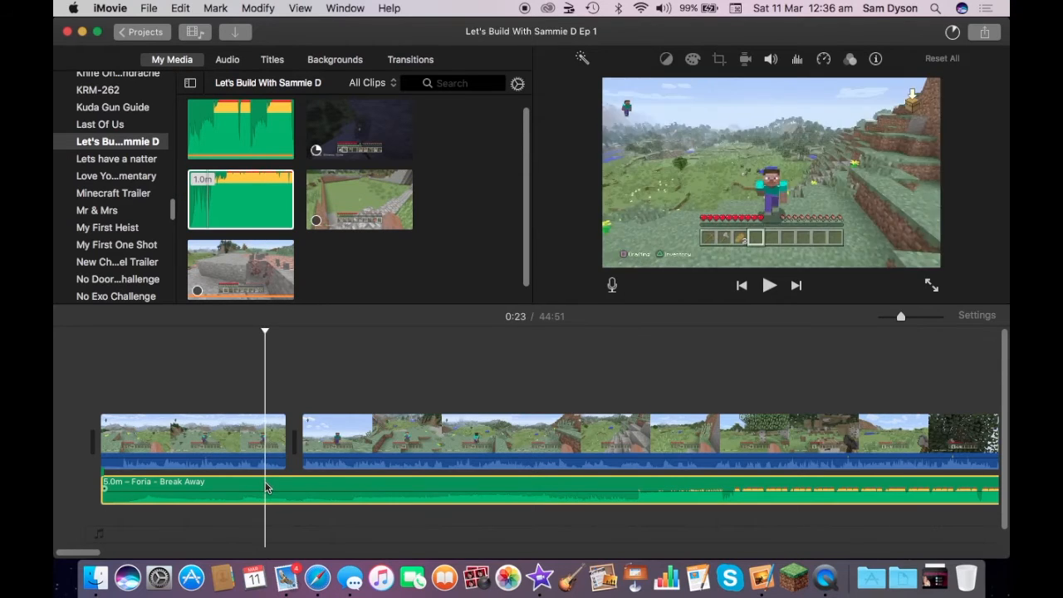
key("Delete")
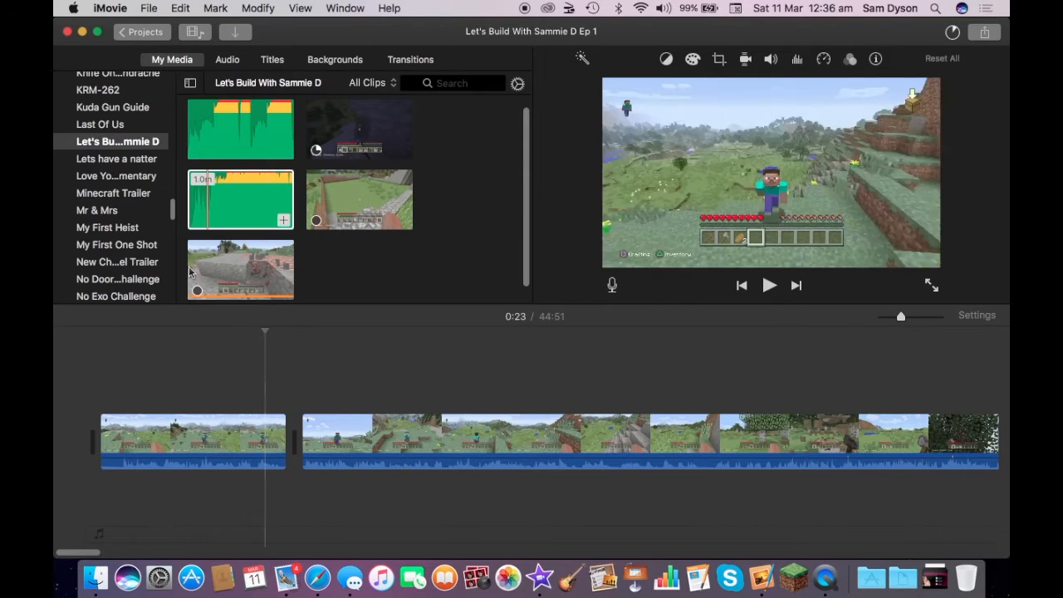
left_click(242, 203)
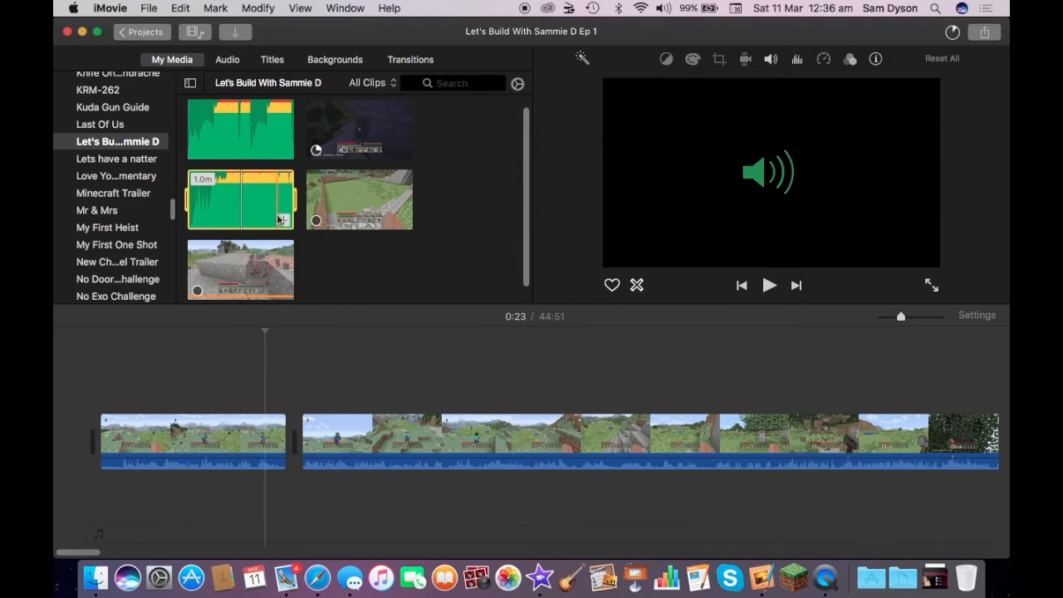
left_click_drag(287, 223, 104, 535)
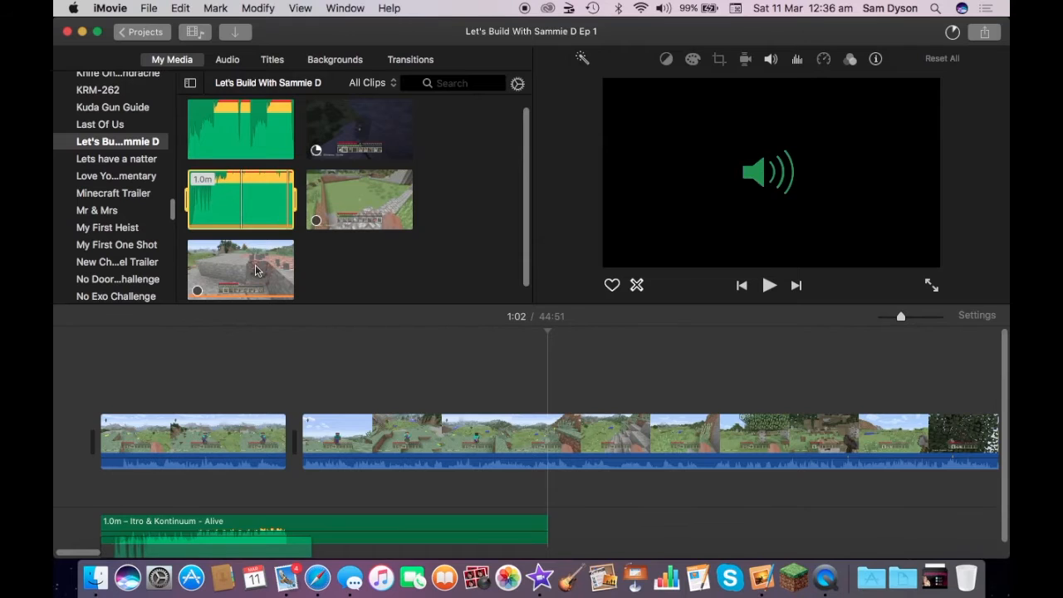
- Play the opening with the music and set the "Itro & Kontinuum - Alive" track's volume to 50%
key("space")
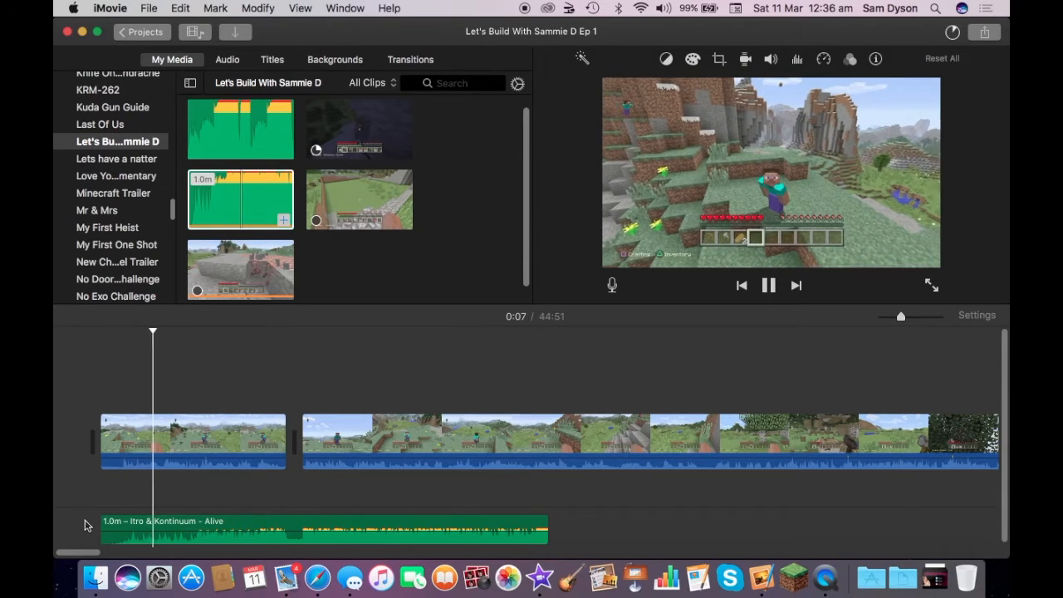
key("space")
left_click(178, 529)
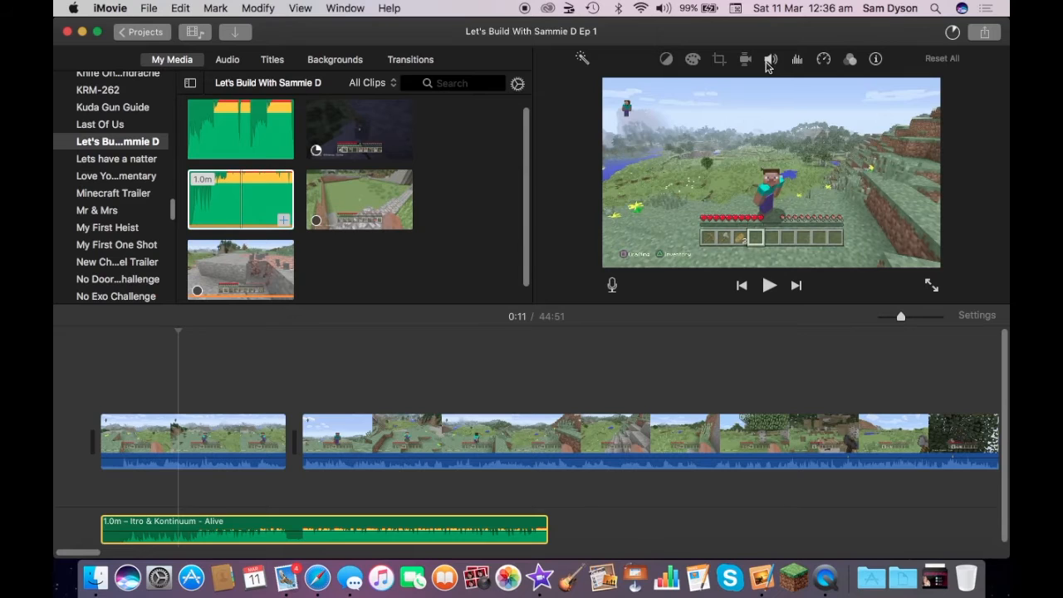
left_click(769, 62)
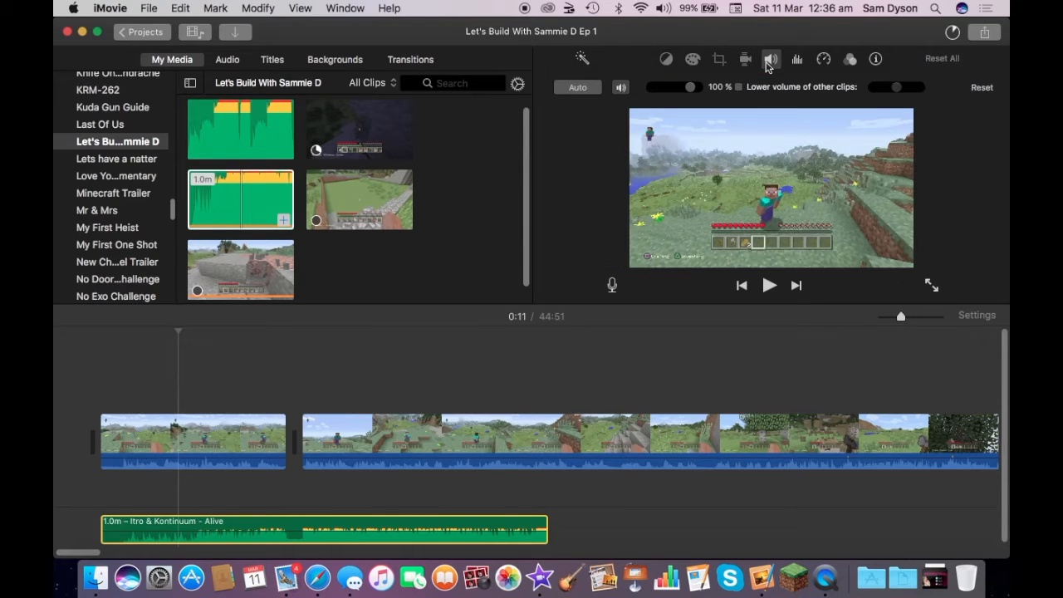
left_click(671, 91)
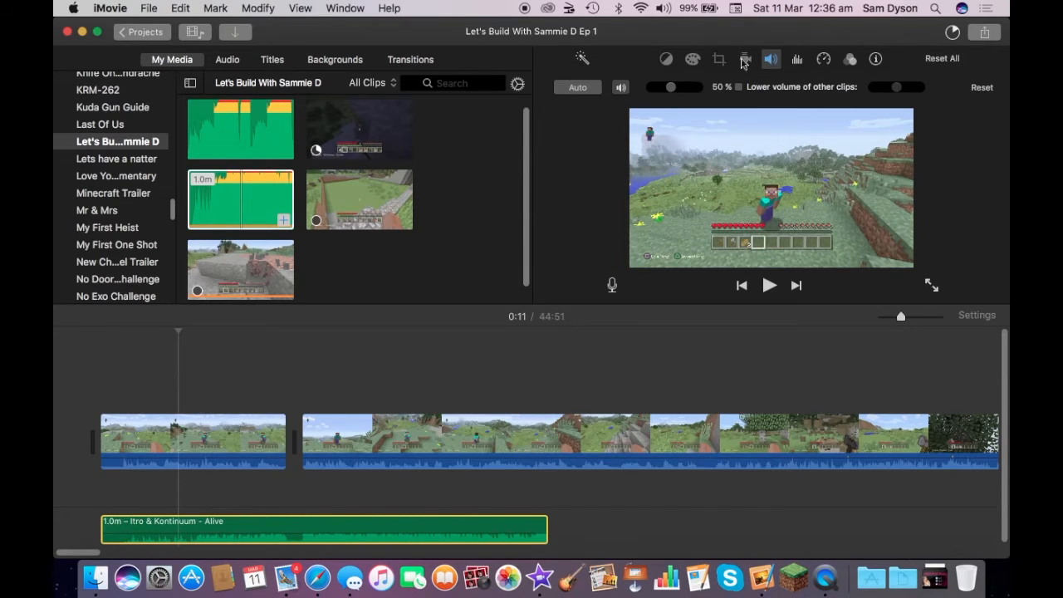
left_click(771, 62)
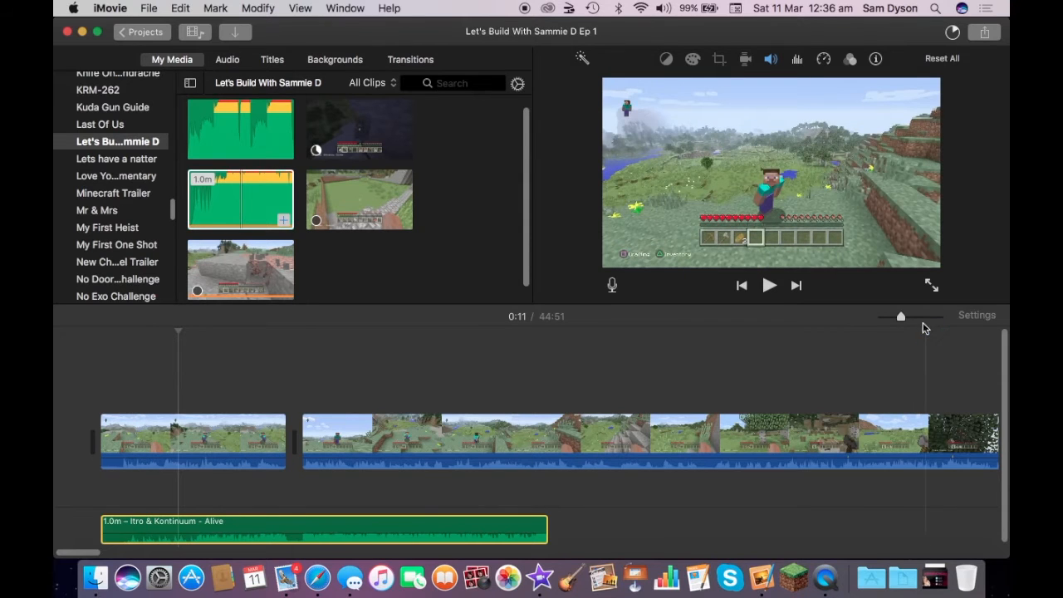
- Trim a short piece off the beginning of the "Itro & Kontinuum - Alive" background track
left_click(919, 318)
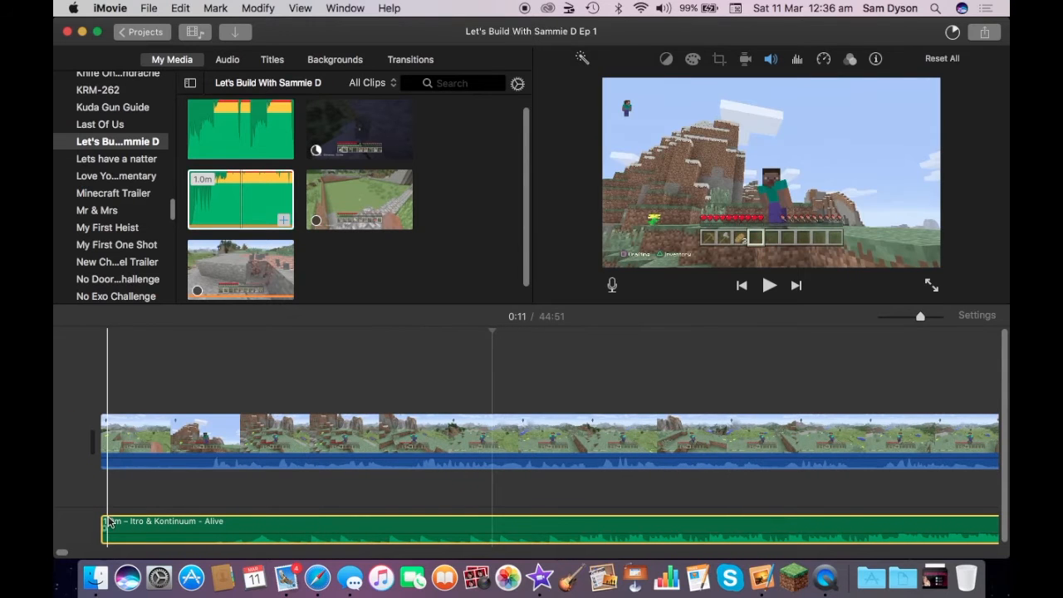
mouse_move(100, 523)
left_mouse_down()
mouse_move(208, 529)
mouse_move(111, 525)
left_mouse_up()
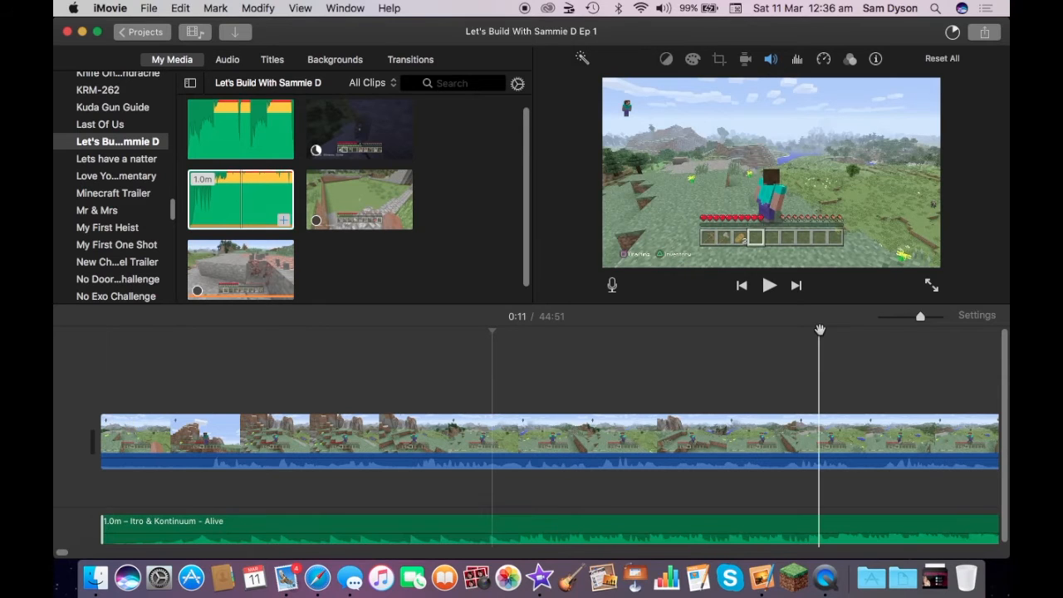
left_click(901, 317)
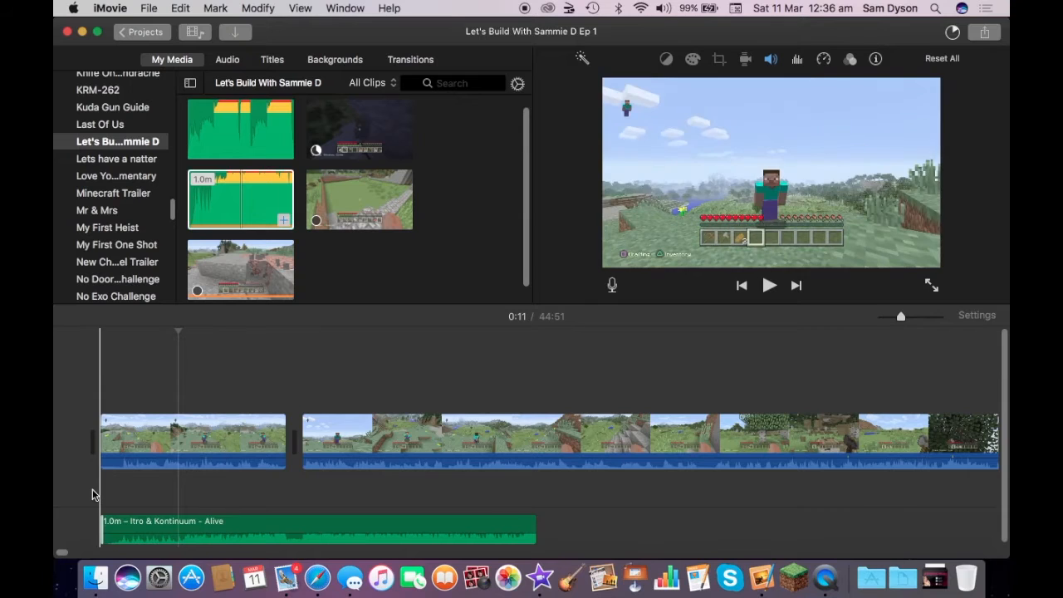
- Play back the opening and set the "Itro & Kontinuum - Alive" background track's volume to 20%
key("space")
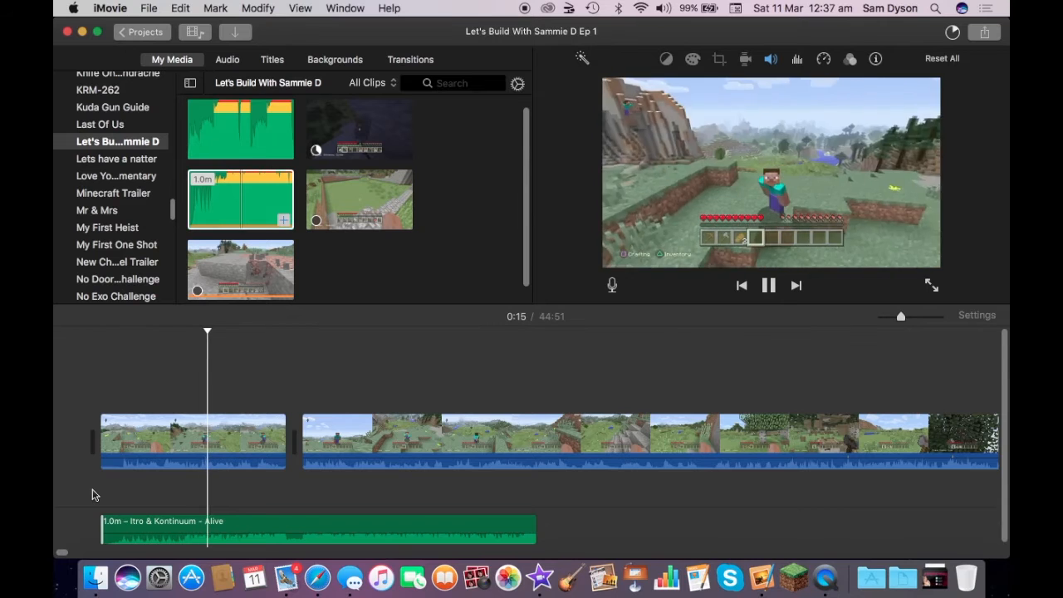
key("space")
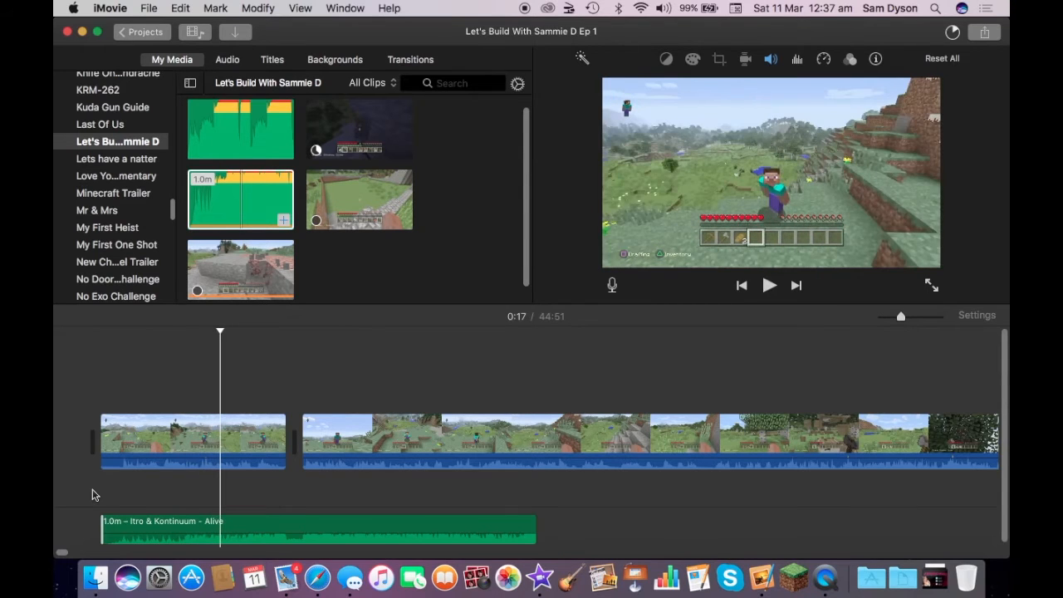
left_click(224, 531)
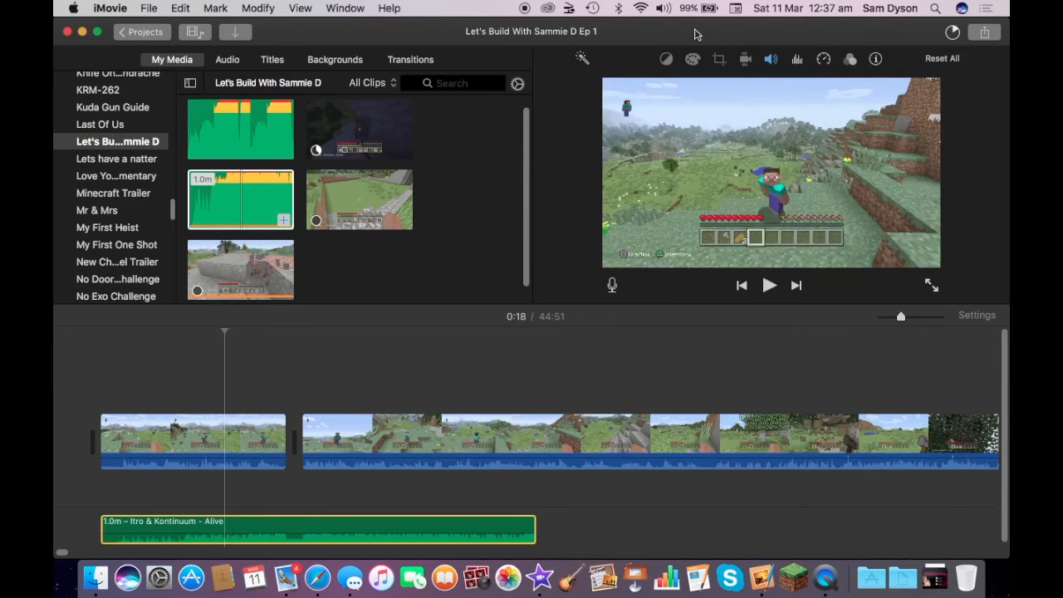
left_click(770, 59)
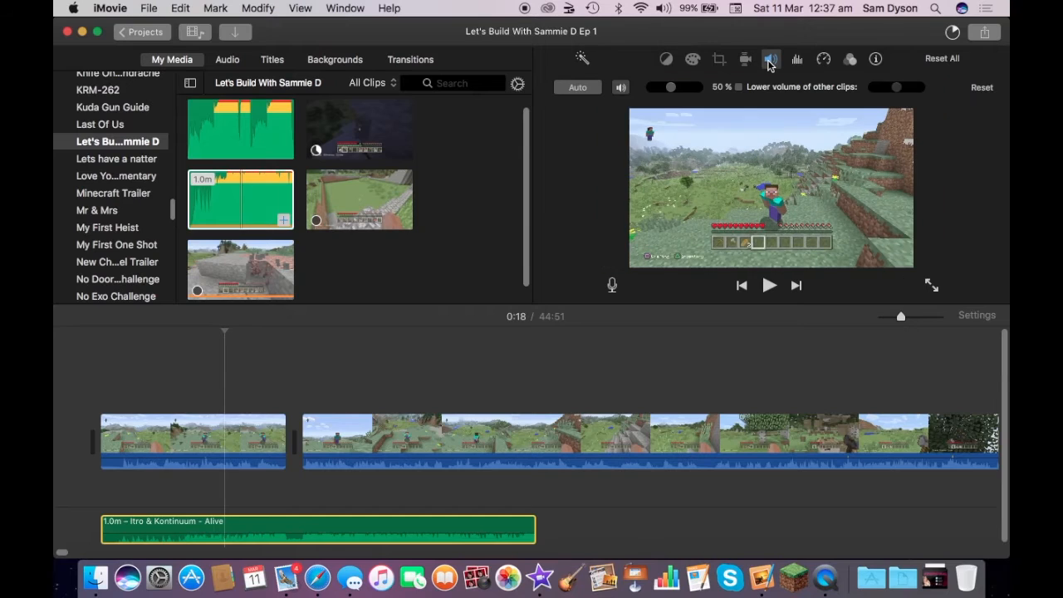
left_click(659, 87)
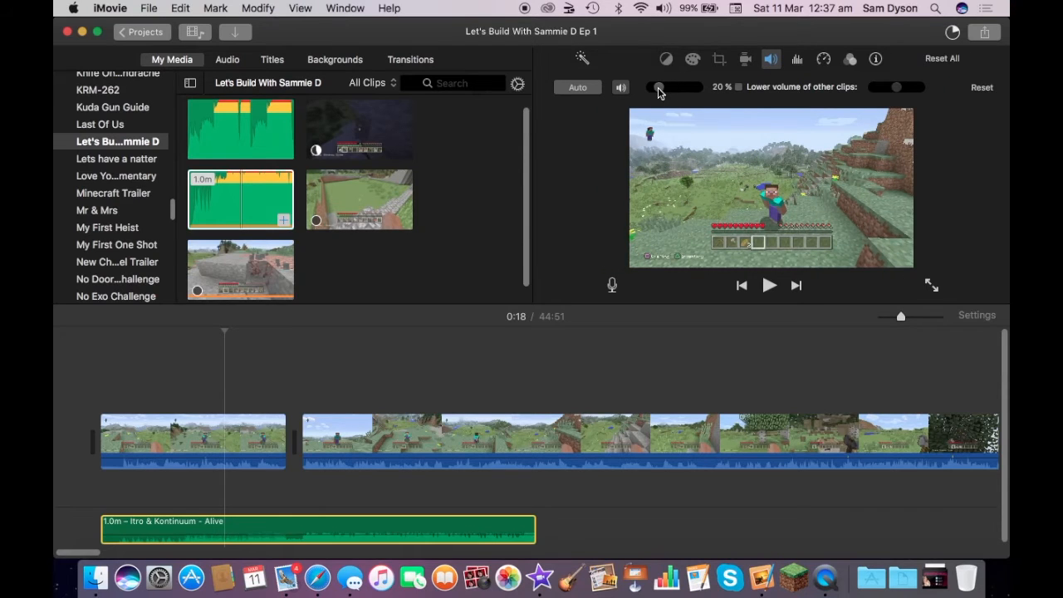
left_click(770, 66)
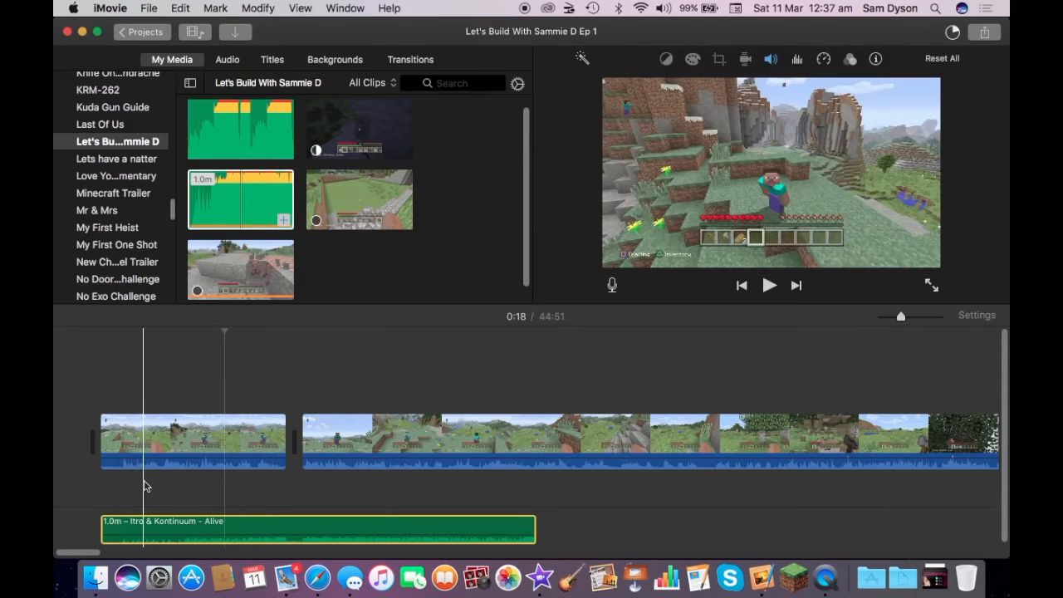
key("space")
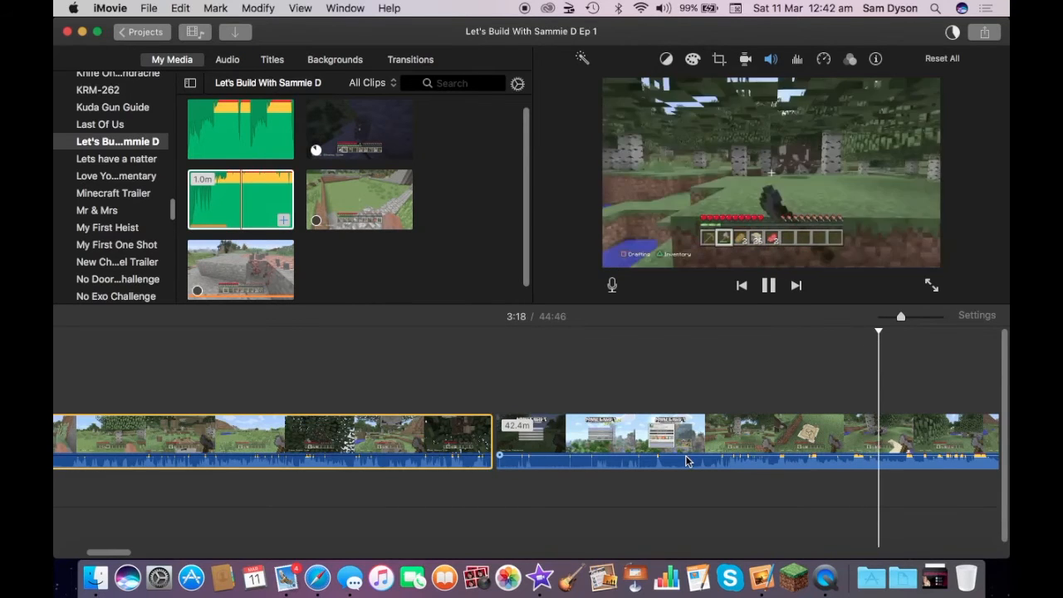
- Trim the beginning of the 42.4-minute gameplay clip to remove the opening Minecraft menu footage
key("space")
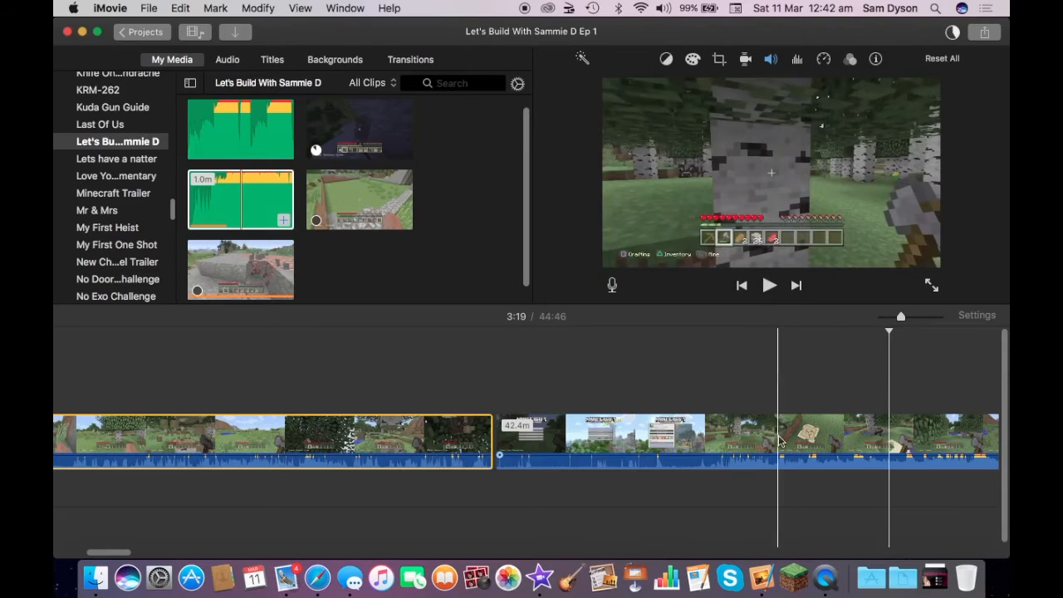
key("space")
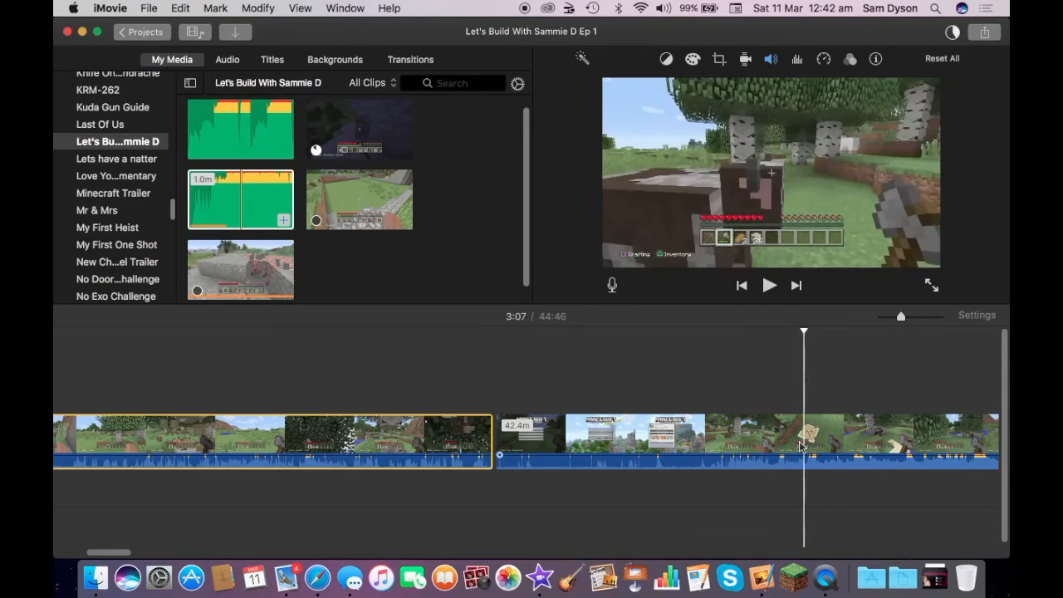
left_click(790, 446)
key("alt+slash")
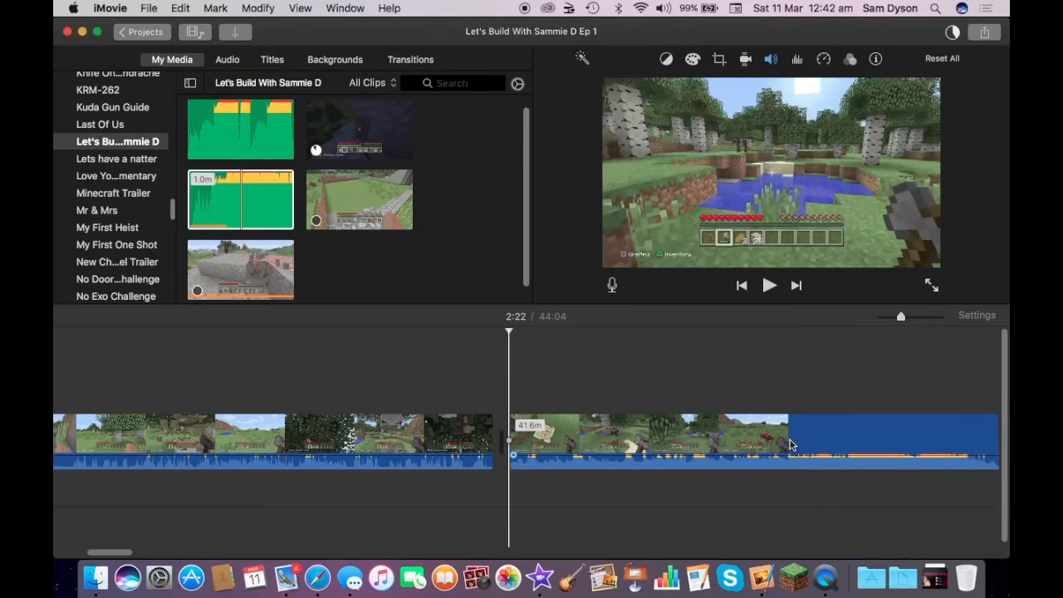
- Add a Cross Blur transition at the cut before the trimmed gameplay clip and play the footage that follows
left_click(419, 63)
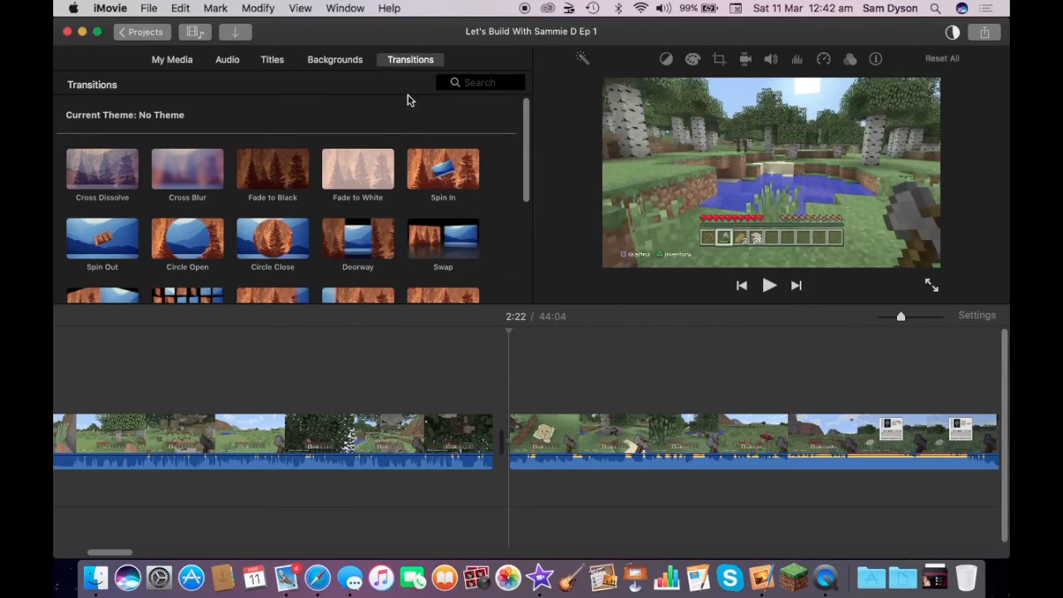
left_click_drag(171, 175, 496, 441)
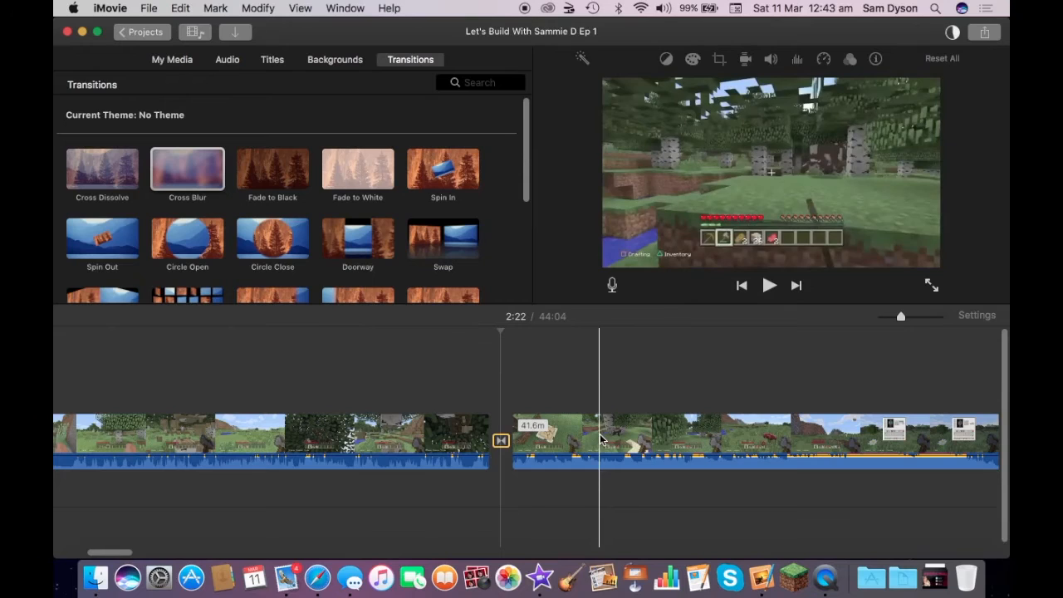
key("space")
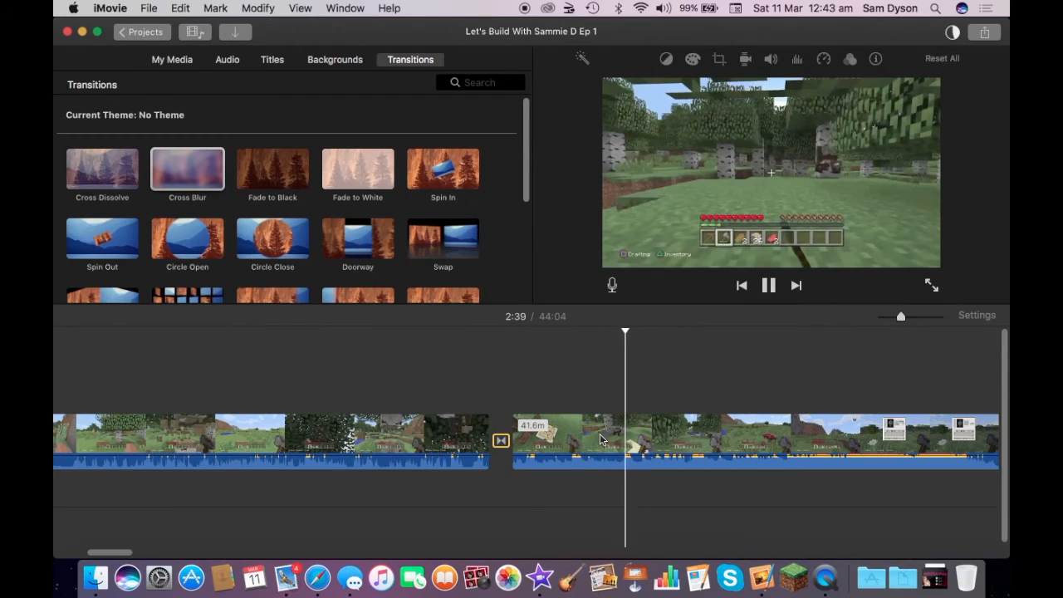
key("space")
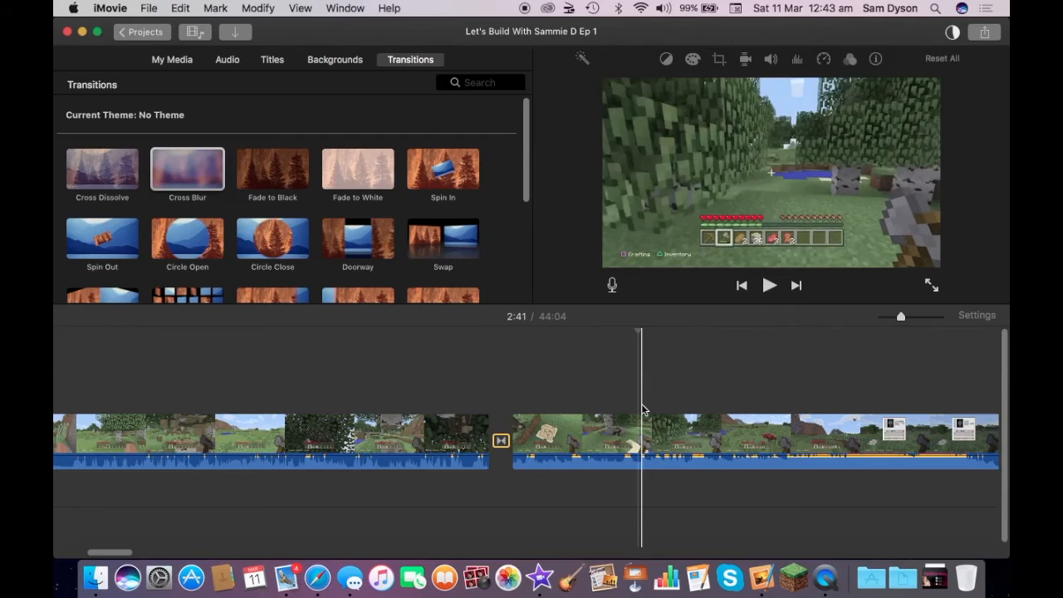
key("space")
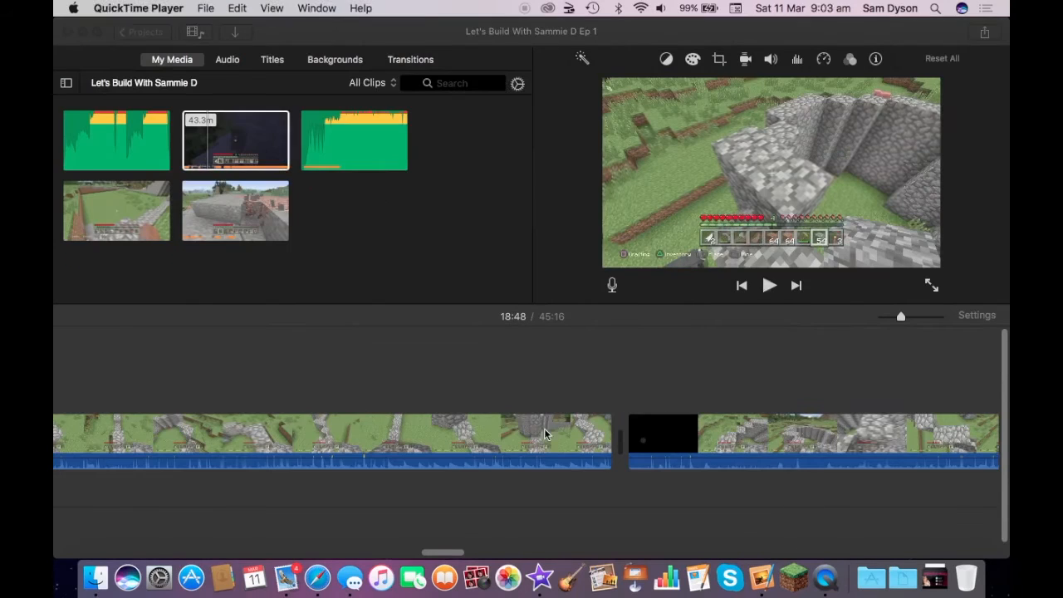
- Select the two adjacent cobblestone wall-building clips and set their speed to Fast at 8x
left_click(513, 437)
left_click(659, 440)
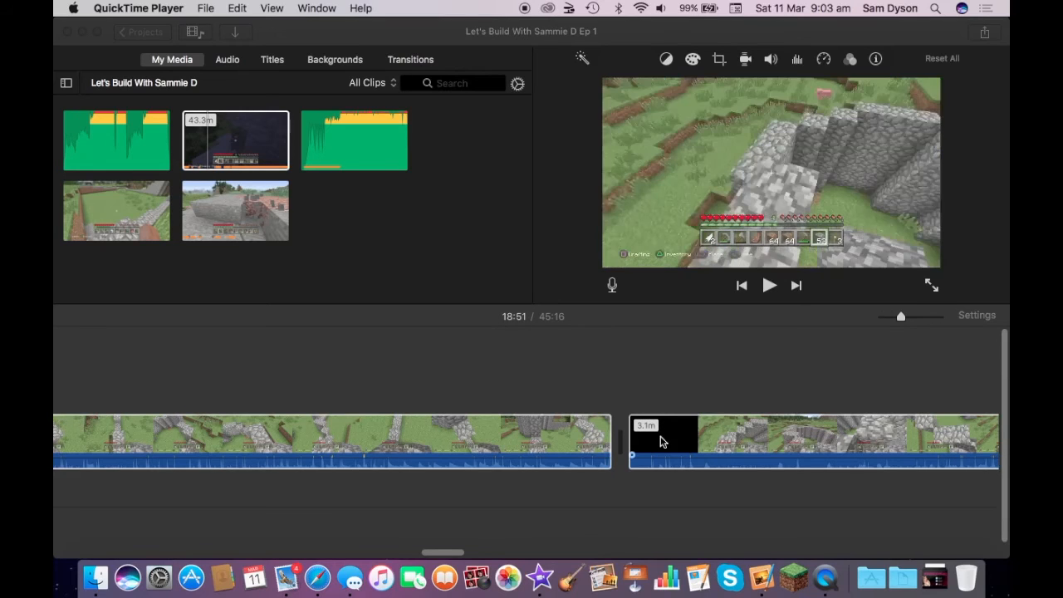
left_click(626, 363)
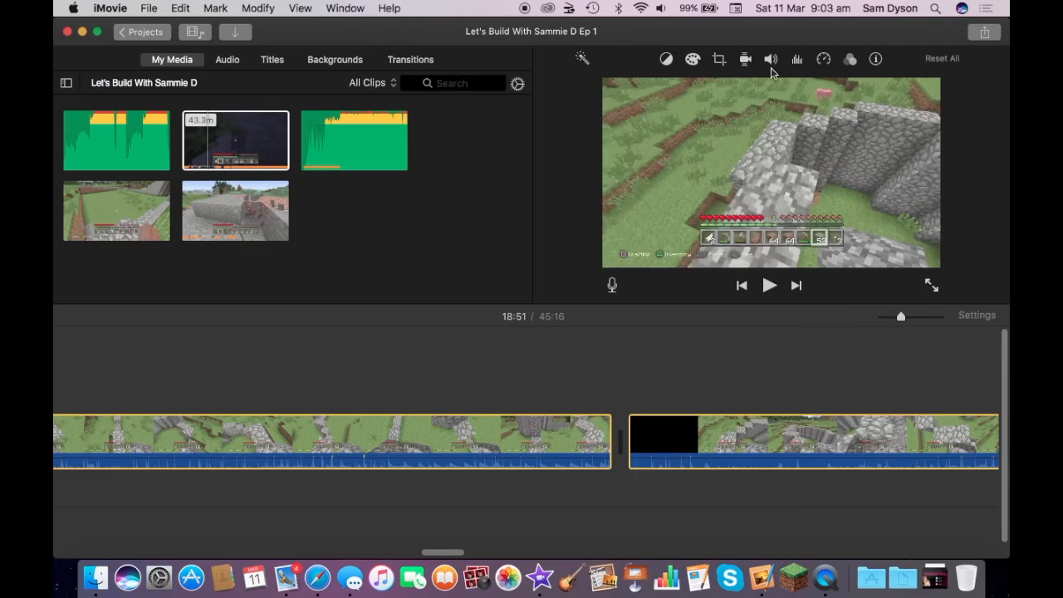
left_click(825, 62)
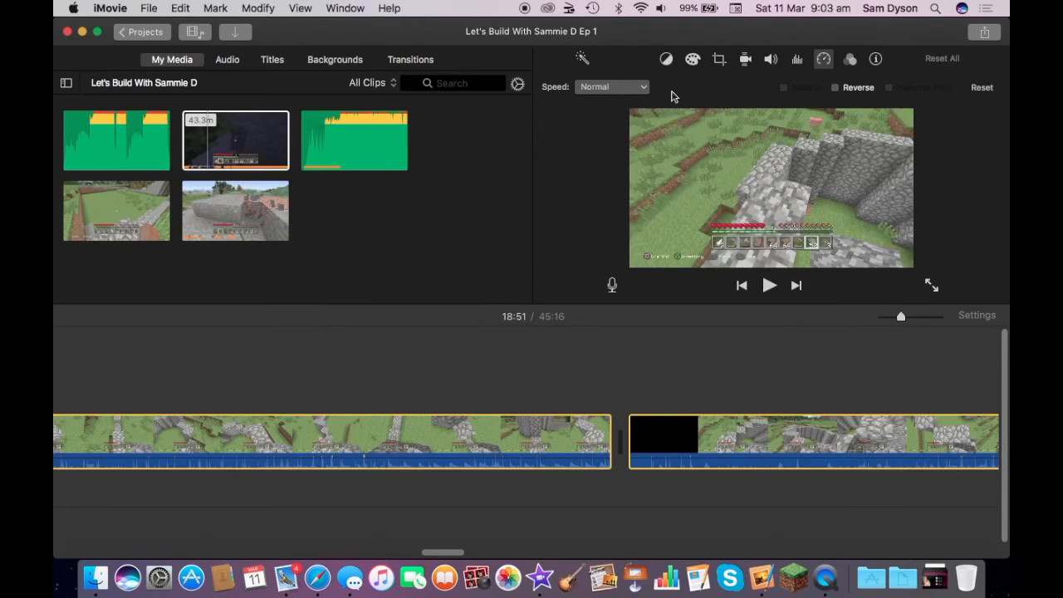
left_click(630, 90)
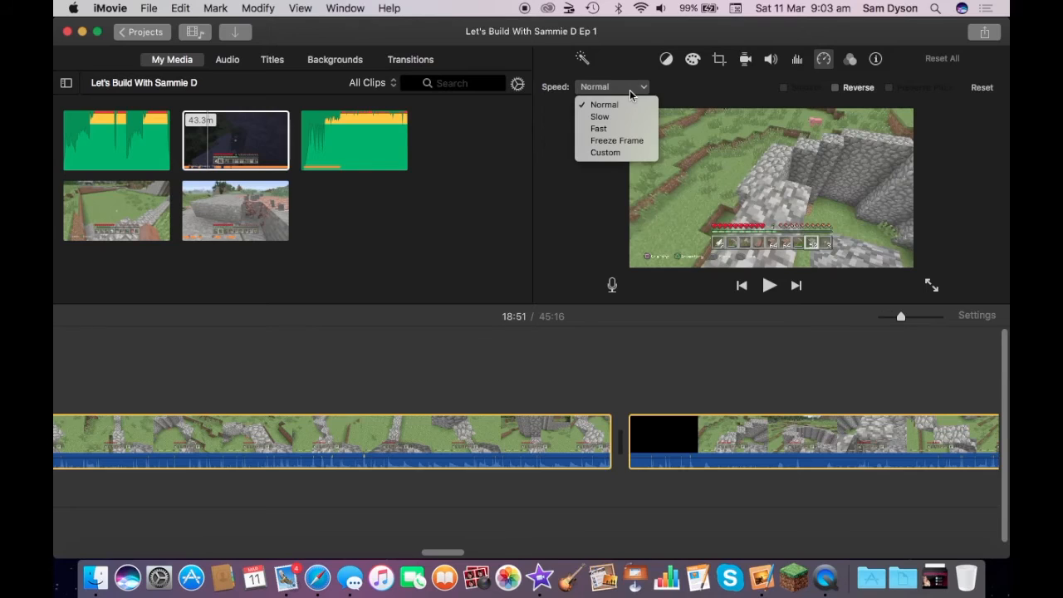
left_click(620, 128)
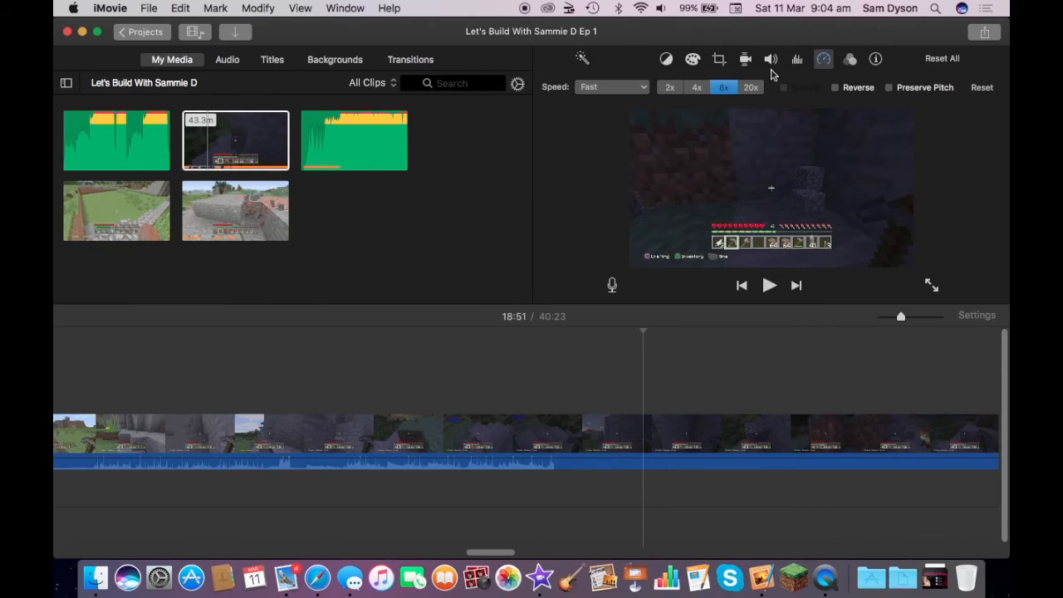
- Preview the fast wall-building section and set the speed of both clips to 4x
scroll(482, 392, "left", 10)
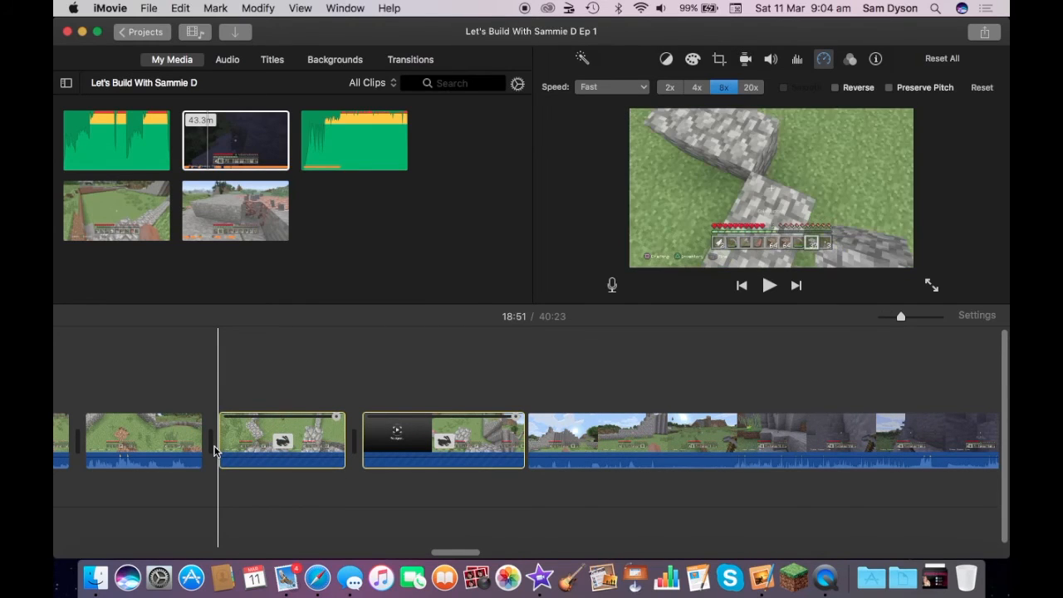
key("space")
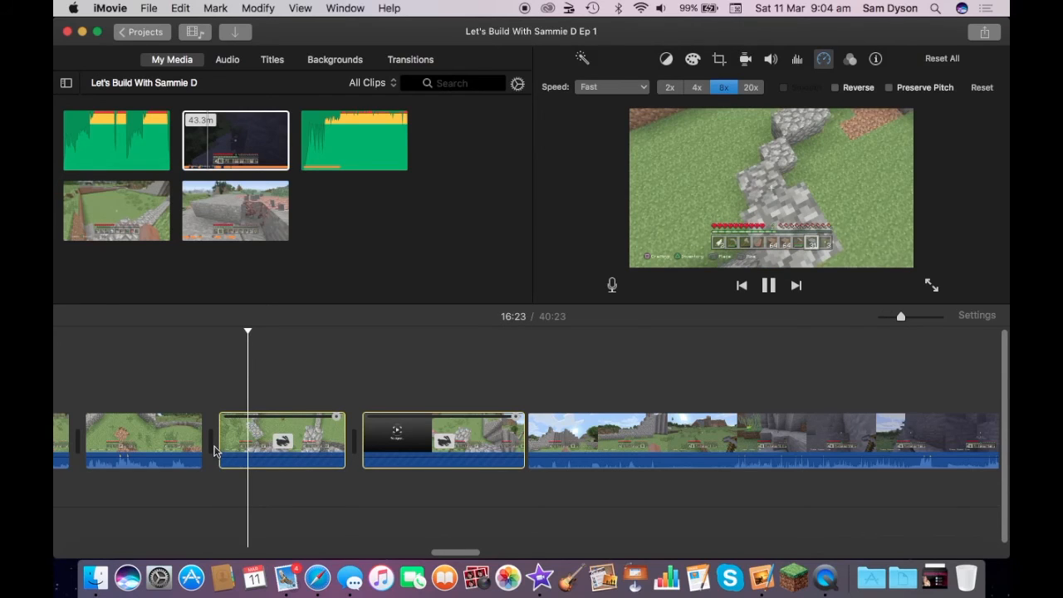
key("space")
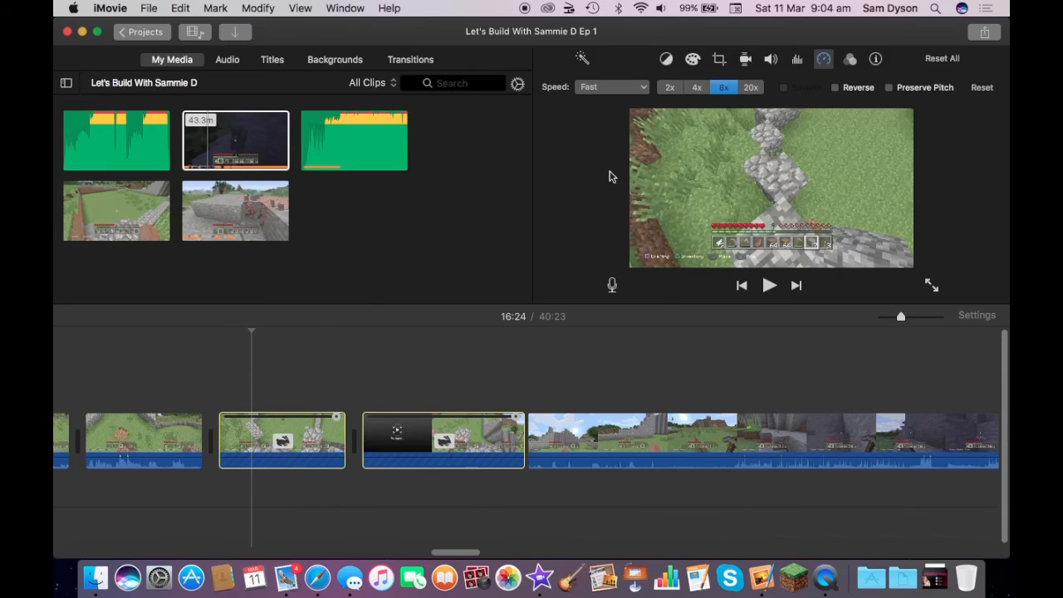
left_click(695, 87)
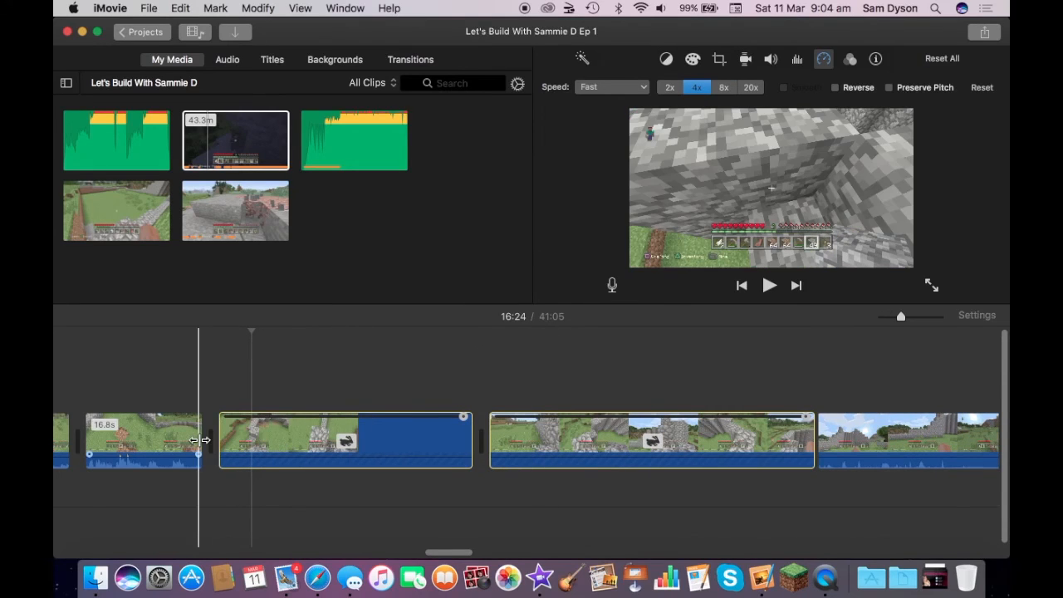
key("space")
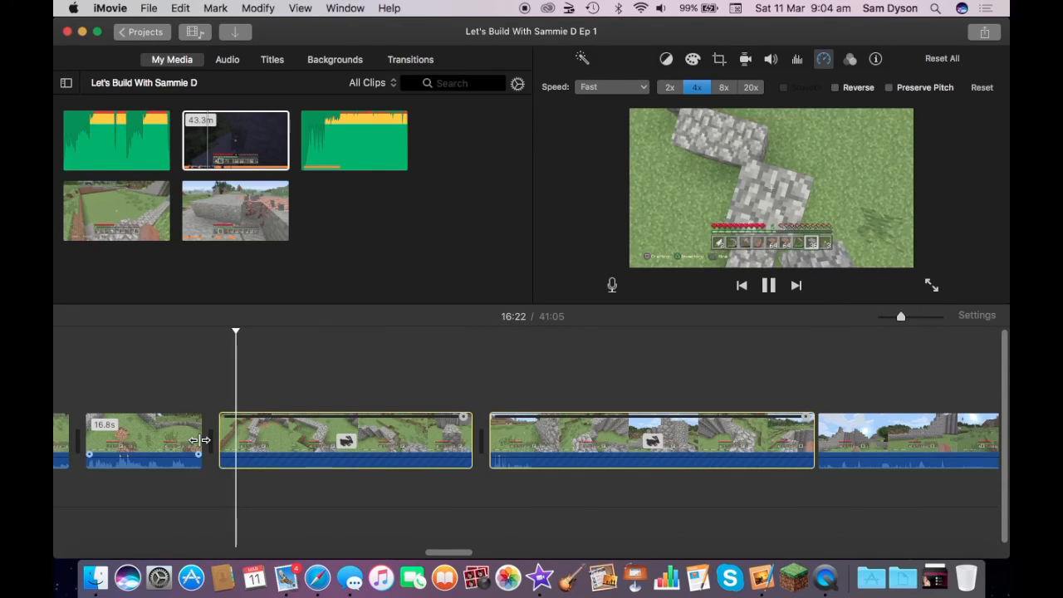
key("space")
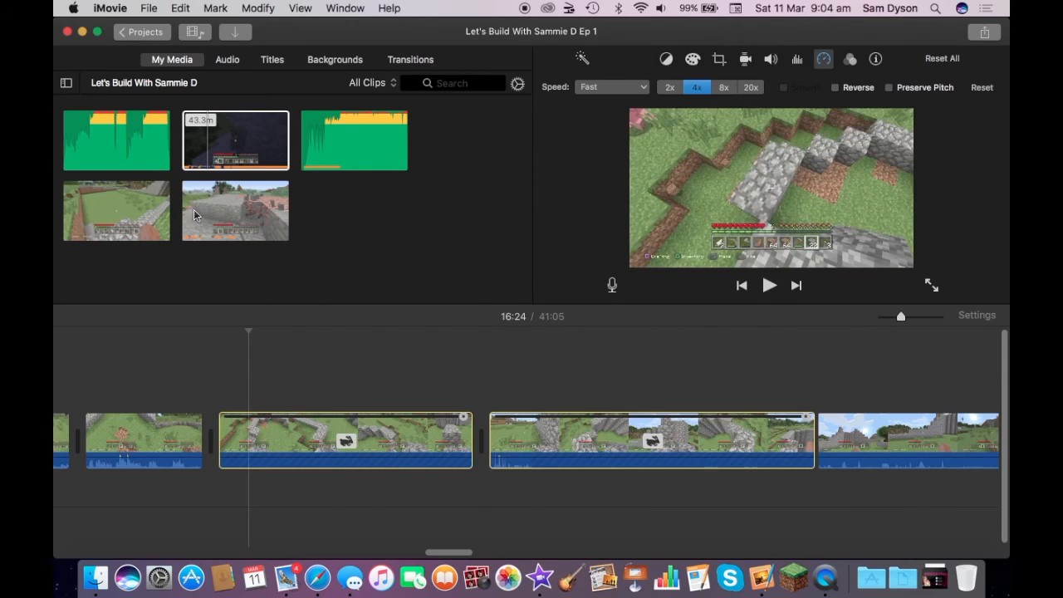
- Add "Foria - Break Away" beneath the footage from the start of the first sped-up clip and play the point where the fast section ends
left_click(105, 135)
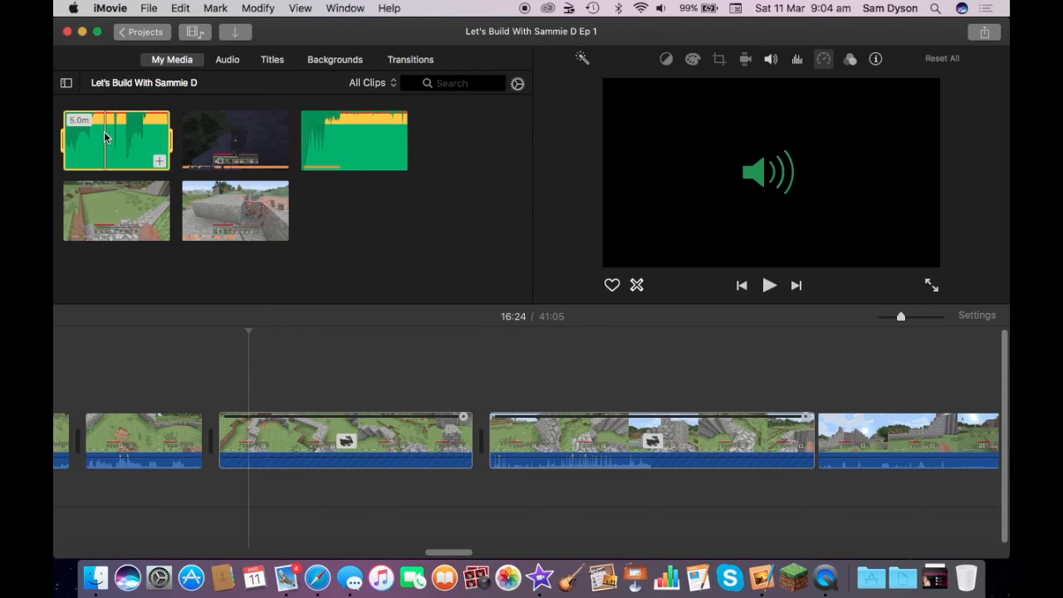
left_click_drag(105, 136, 210, 493)
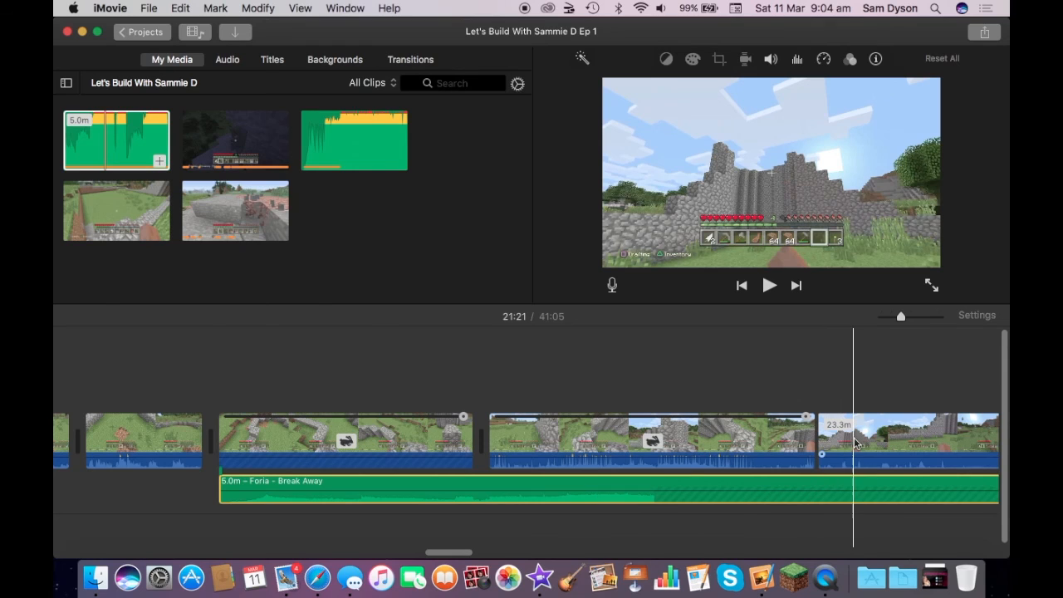
scroll(854, 443, "right", 5)
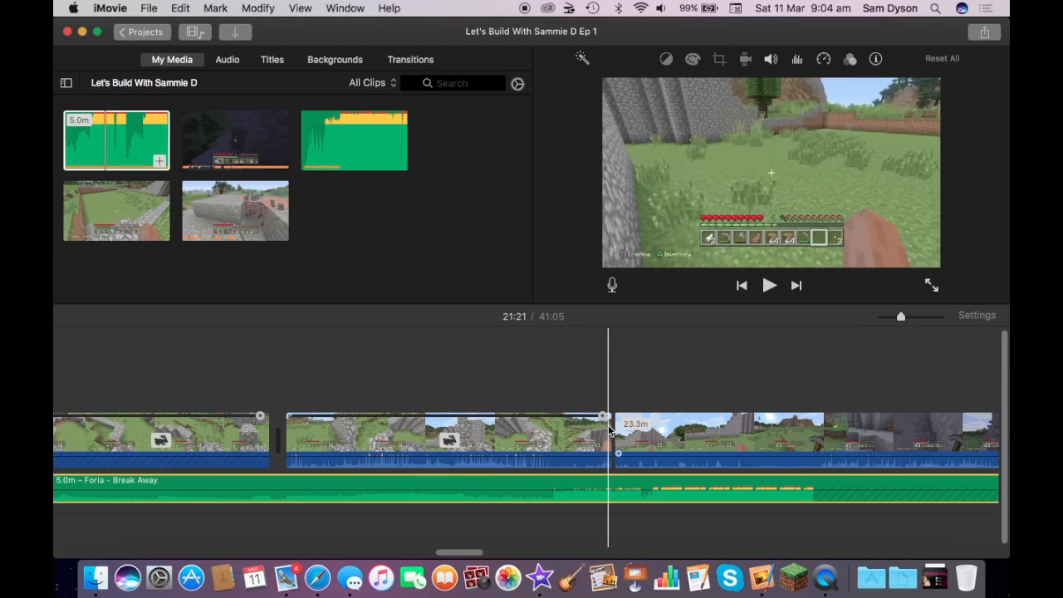
key("space")
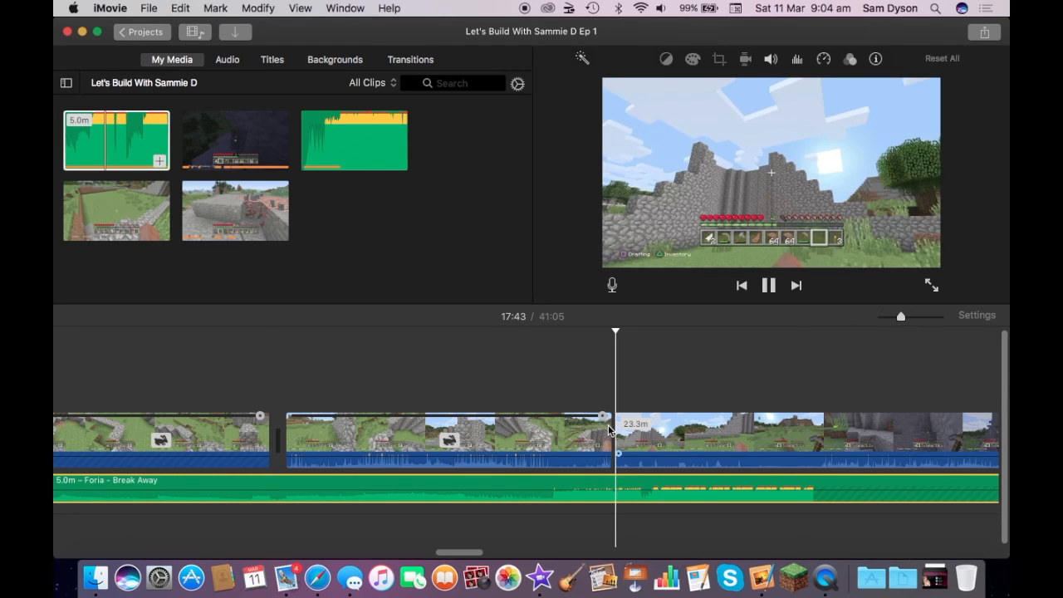
key("space")
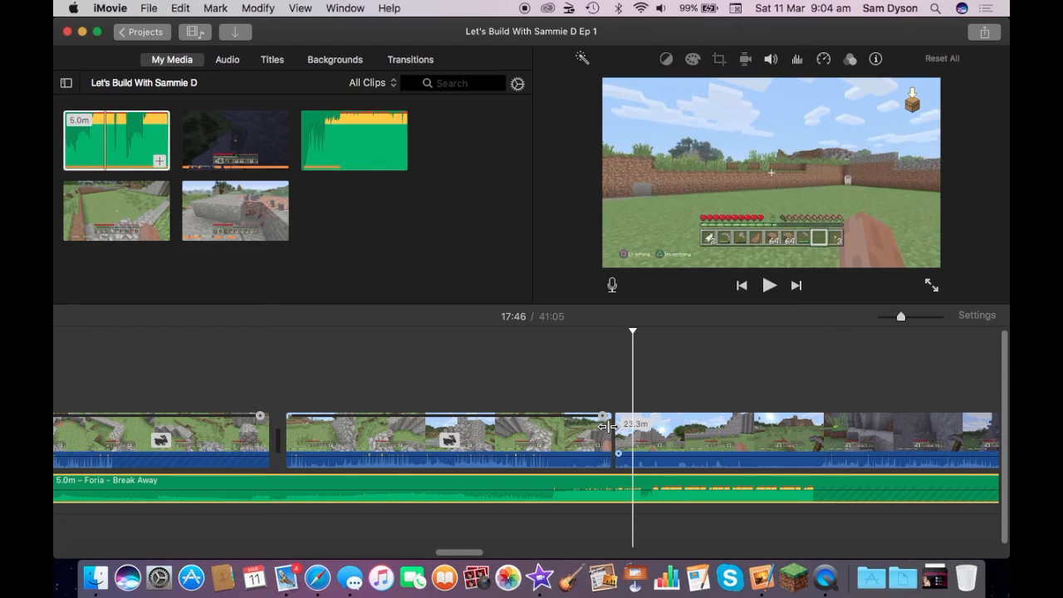